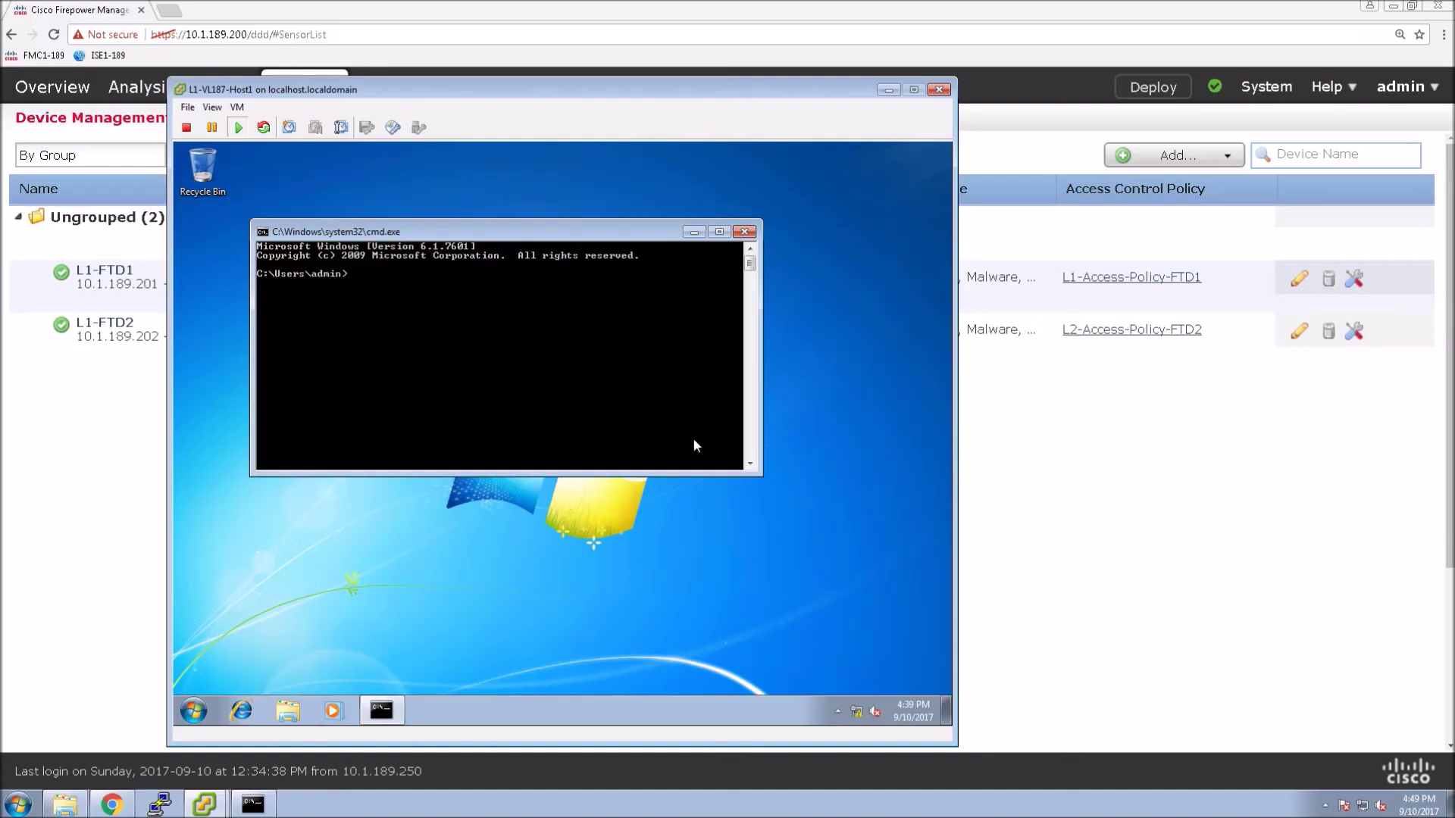
Step: Run ipconfig /all on the inside host, revealing only a 169.254.18.189 self-assigned address
click(409, 332)
text(ipconfi)
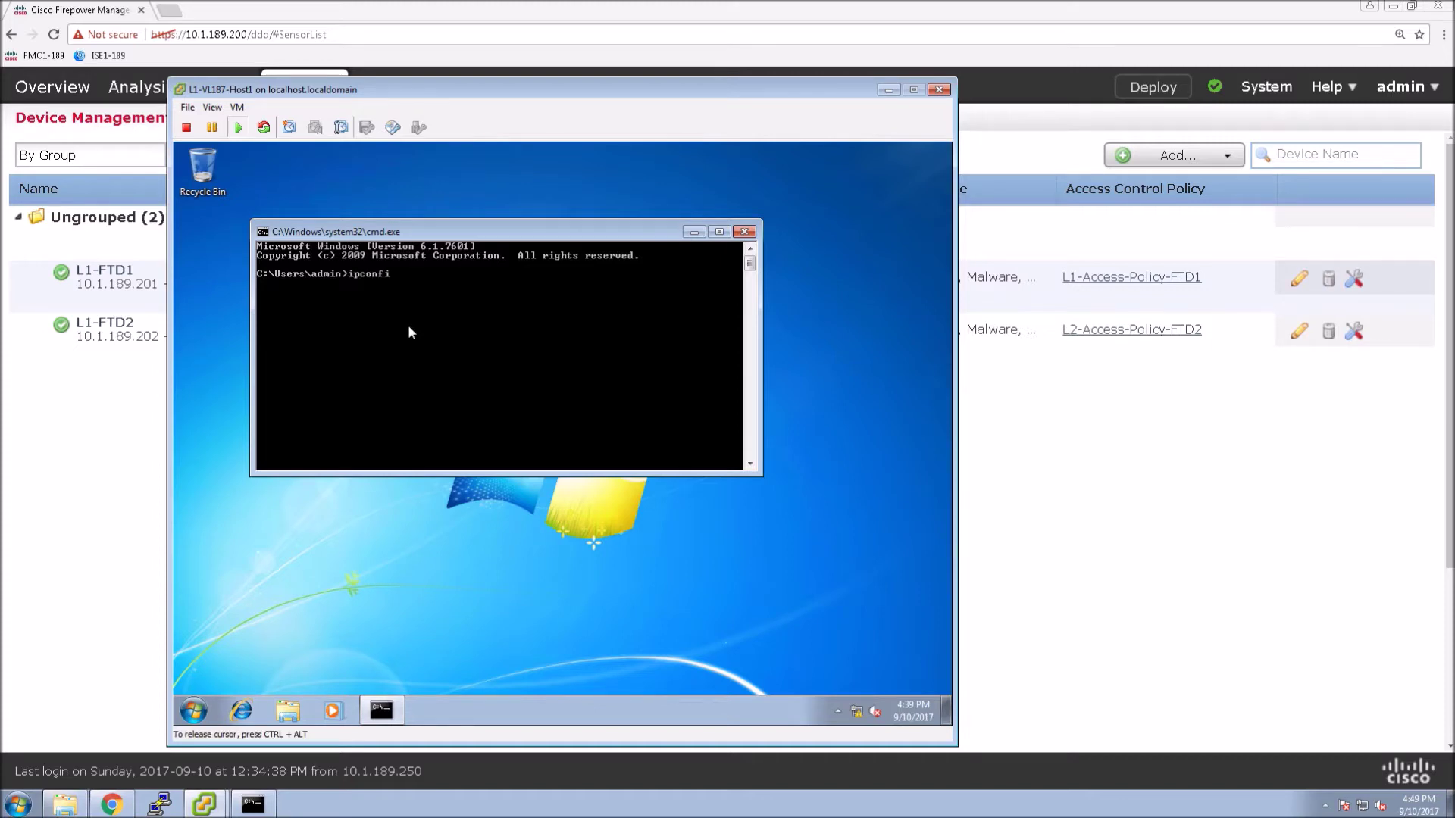
text(g /all)
key(Return)
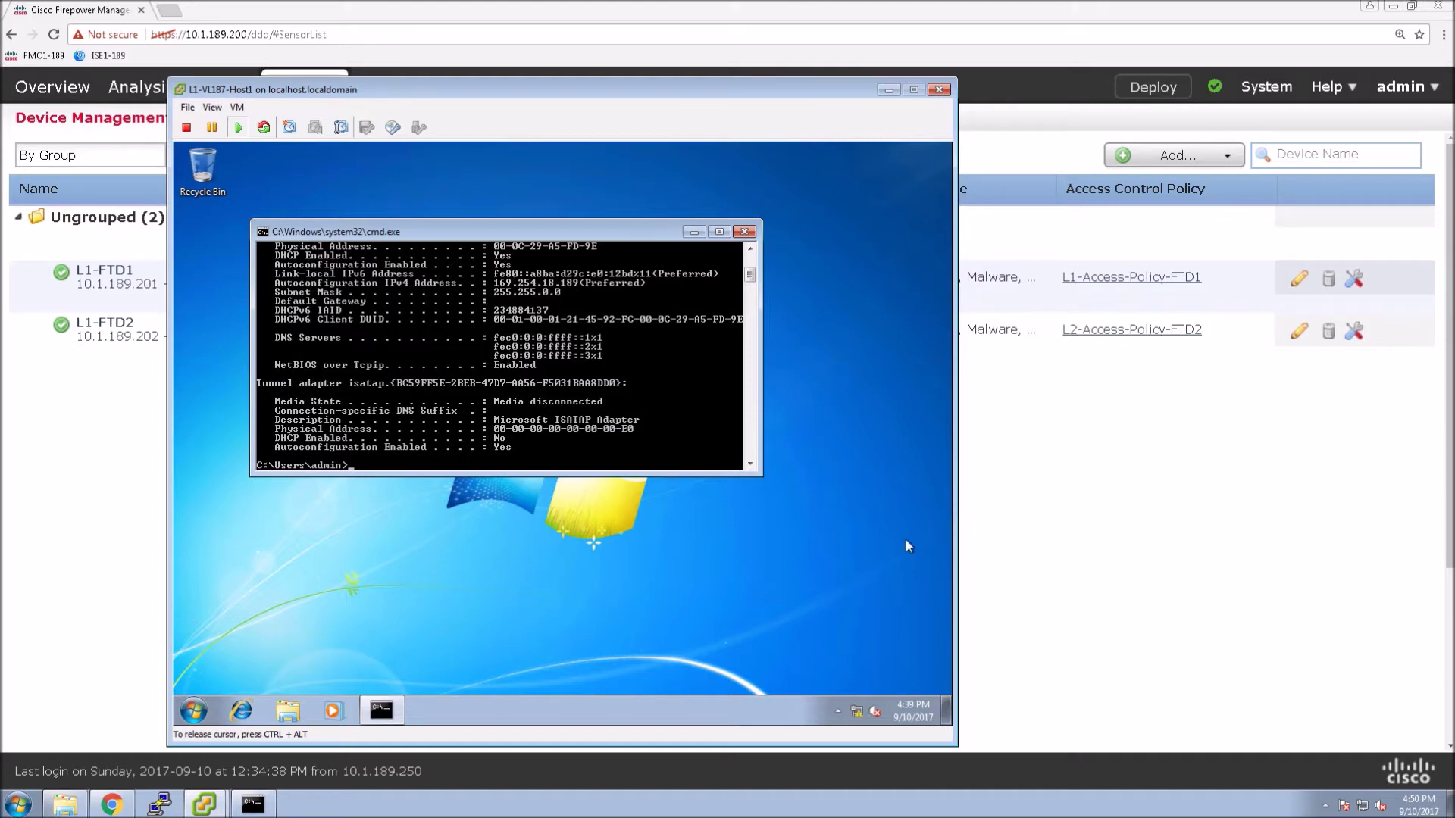
Step: Open L1-FTD2's DHCP settings and enter cisco.local as the domain name
click(1101, 512)
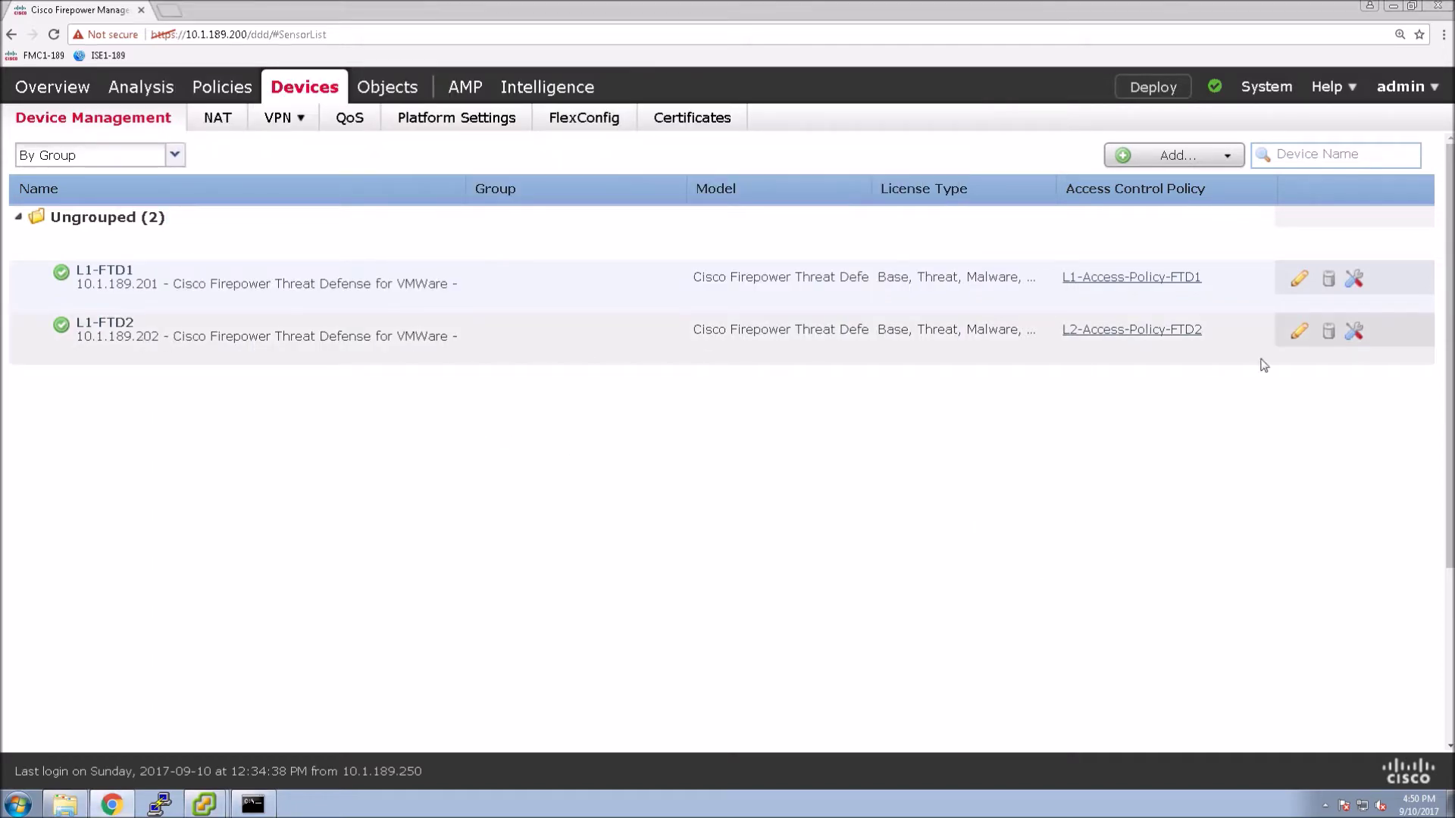
click(1298, 331)
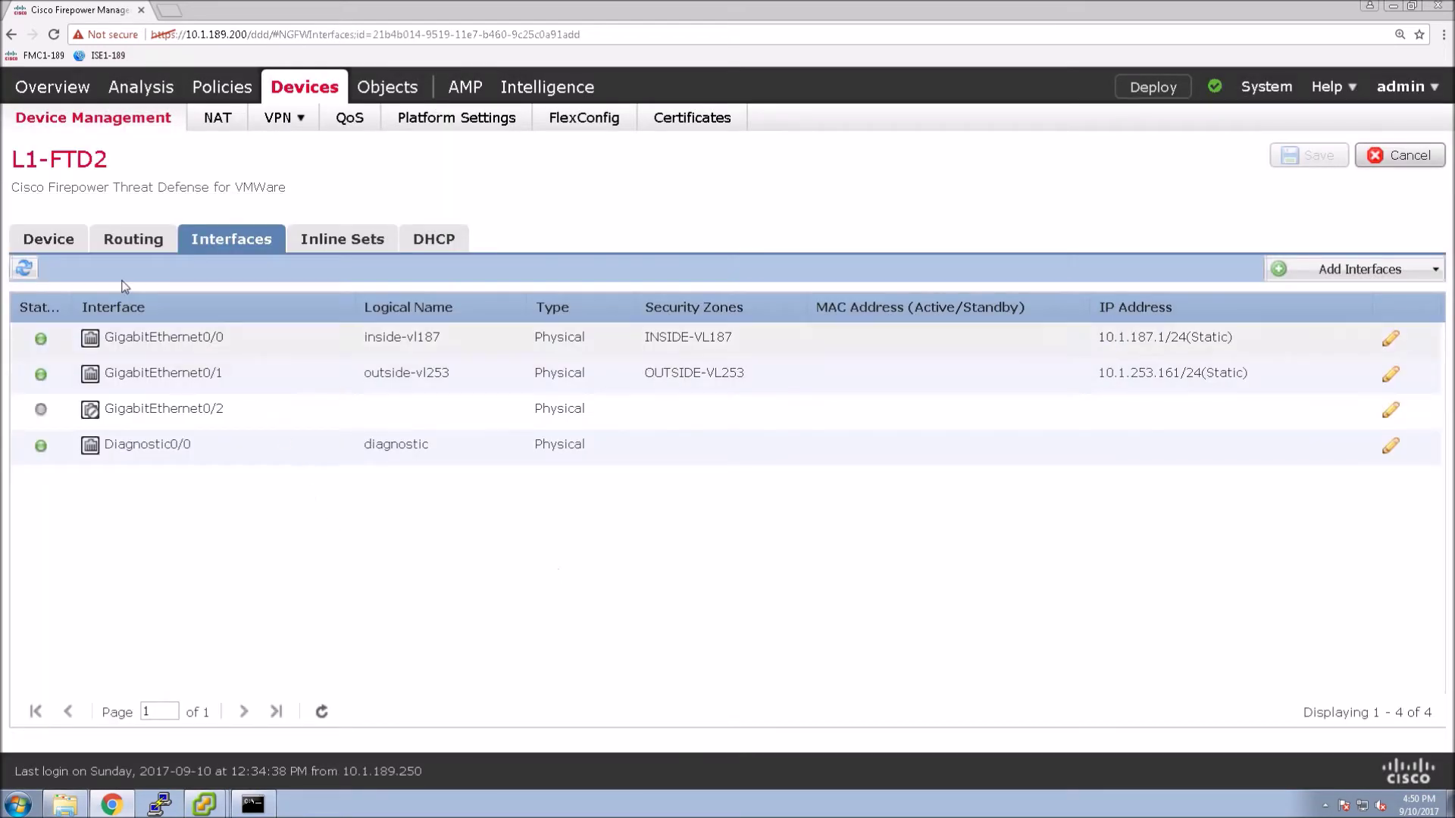
click(433, 239)
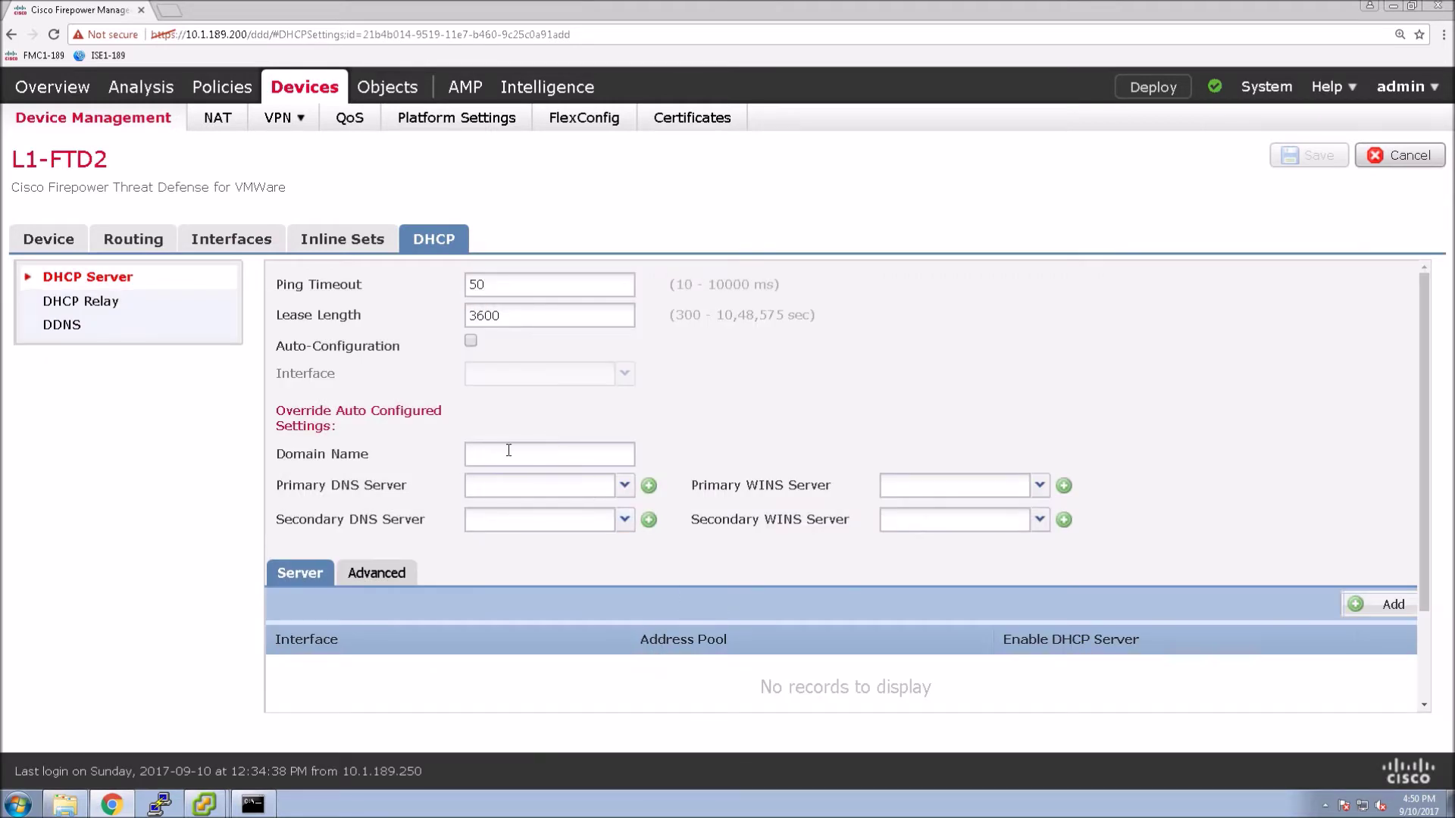
click(509, 451)
text(cisco.local)
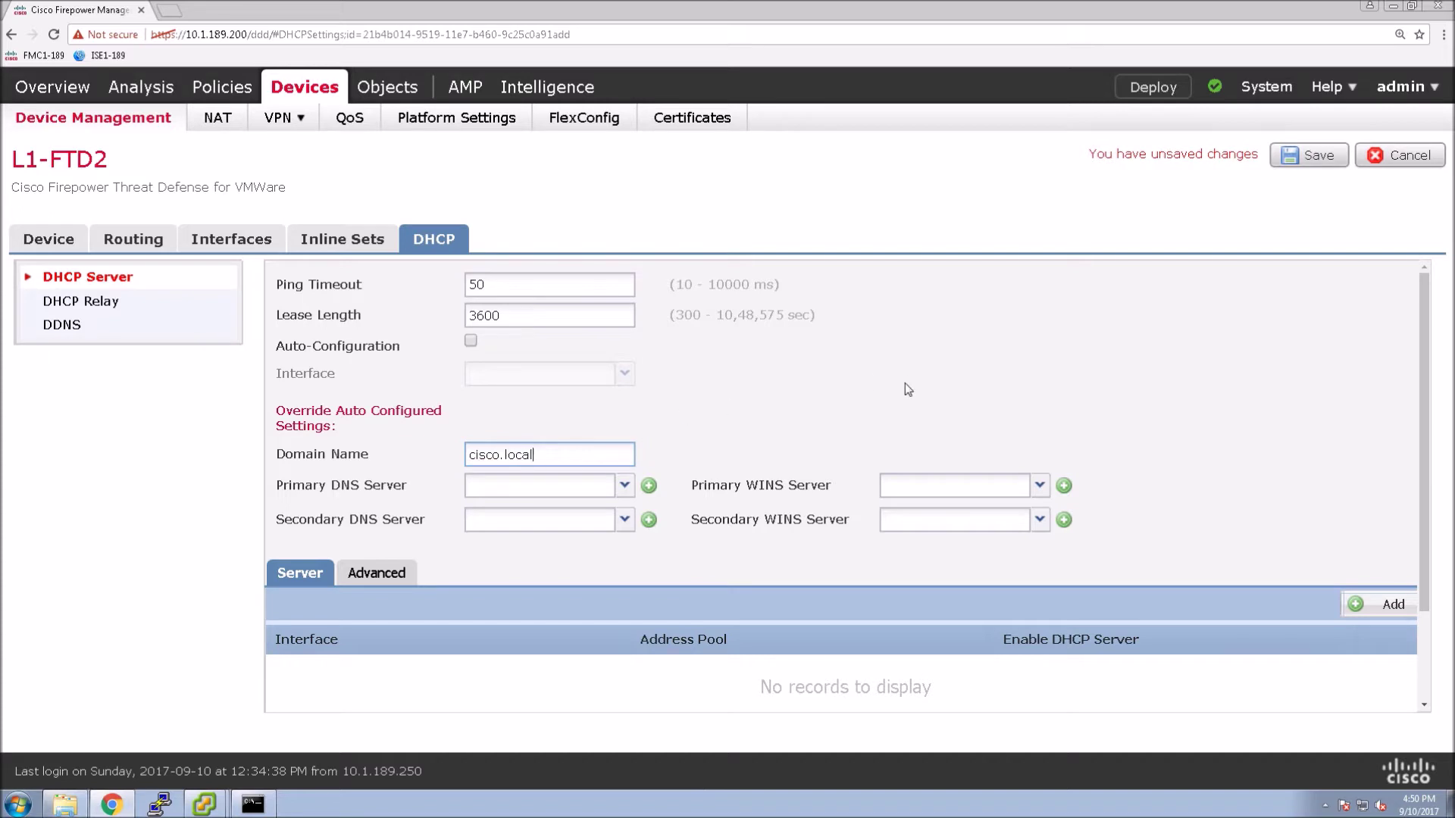
Step: Create network object CiscoUmbrella-222 for 208.67.222.222 as the primary DNS server, copying its name
click(649, 487)
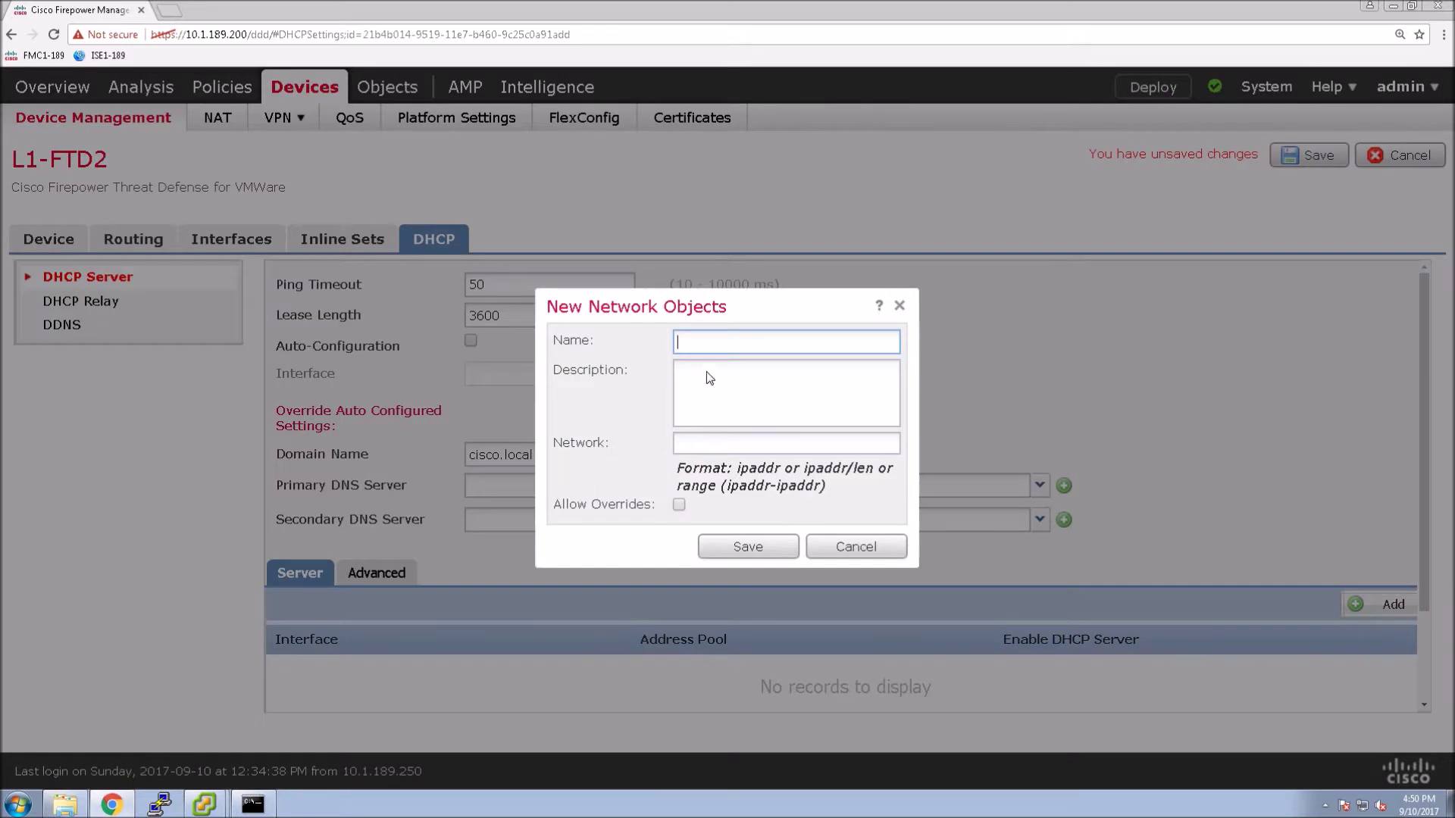
click(711, 340)
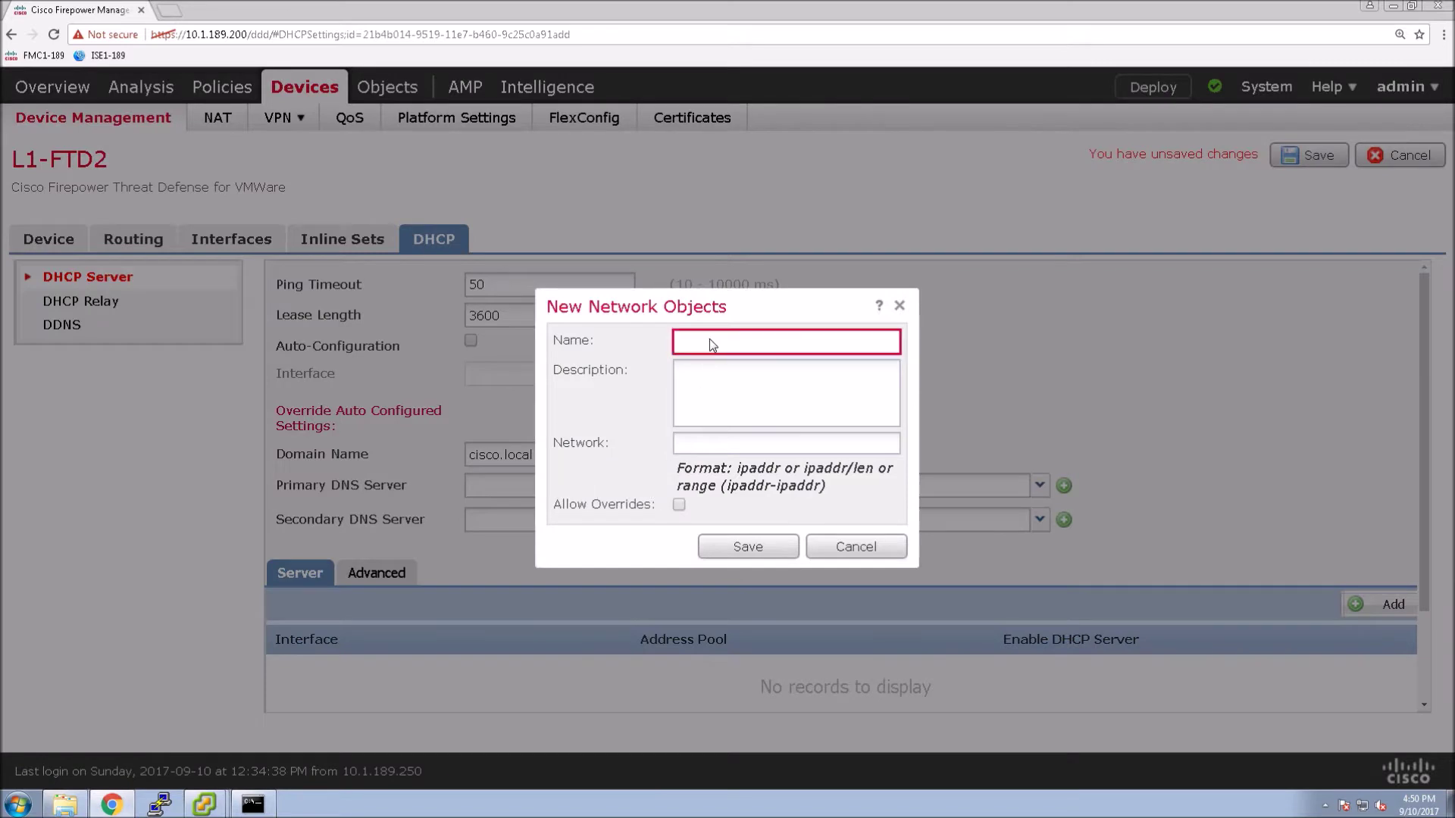
click(710, 340)
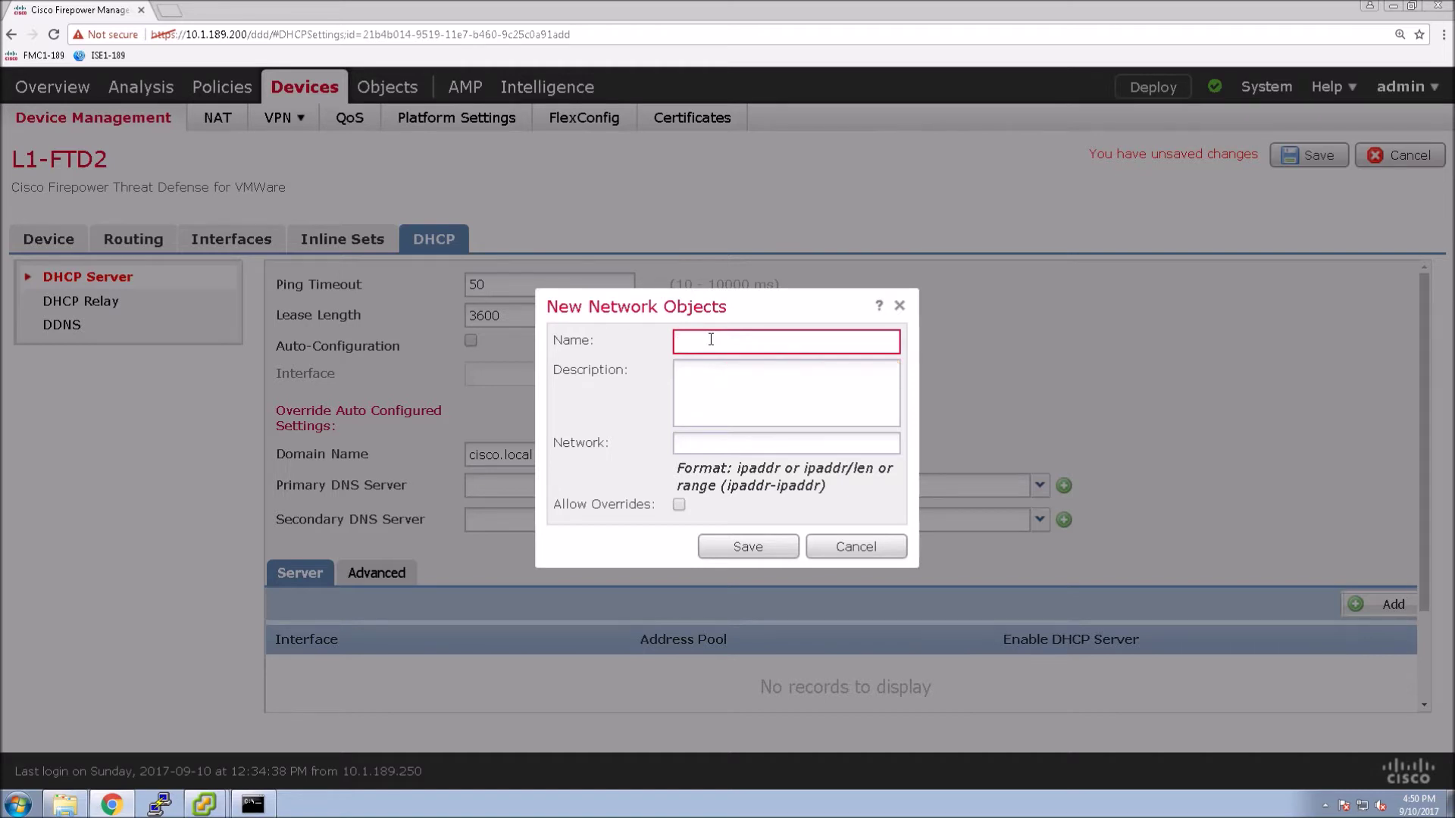
text(CiscoUmbrella-222)
click(741, 450)
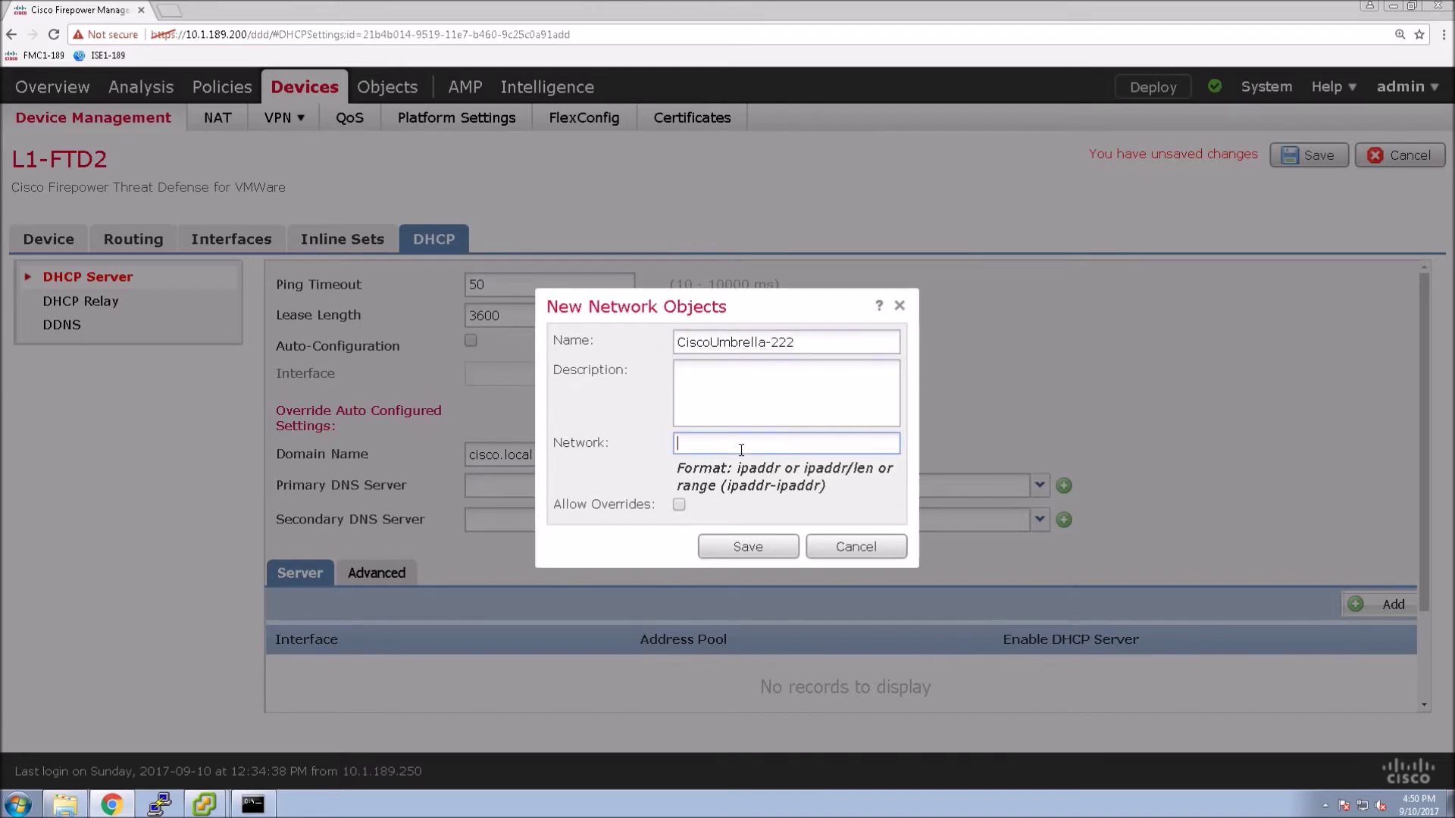
text(208.67.222.222)
click(807, 347)
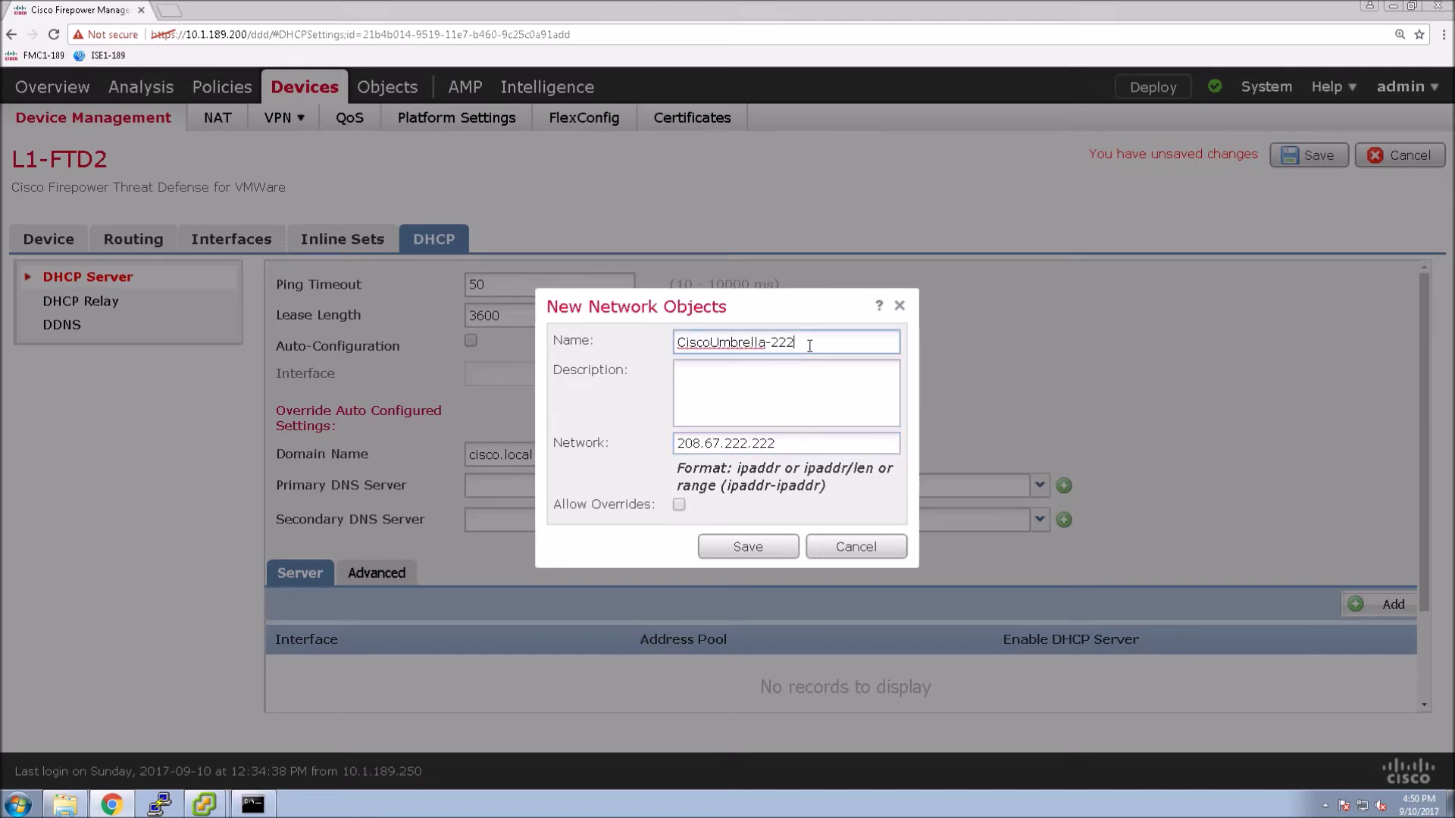
key(shift+Left)
key(shift+Left)
key(shift+Left)
key(shift+Left)
key(shift+Left)
key(shift+Left)
key(shift+Left)
key(shift+Left)
key(shift+Left)
key(shift+Left)
key(shift+Left)
key(shift+Left)
key(shift+Left)
key(shift+Left)
key(shift+Left)
key(shift+Left)
key(shift+Left)
key(ctrl+c)
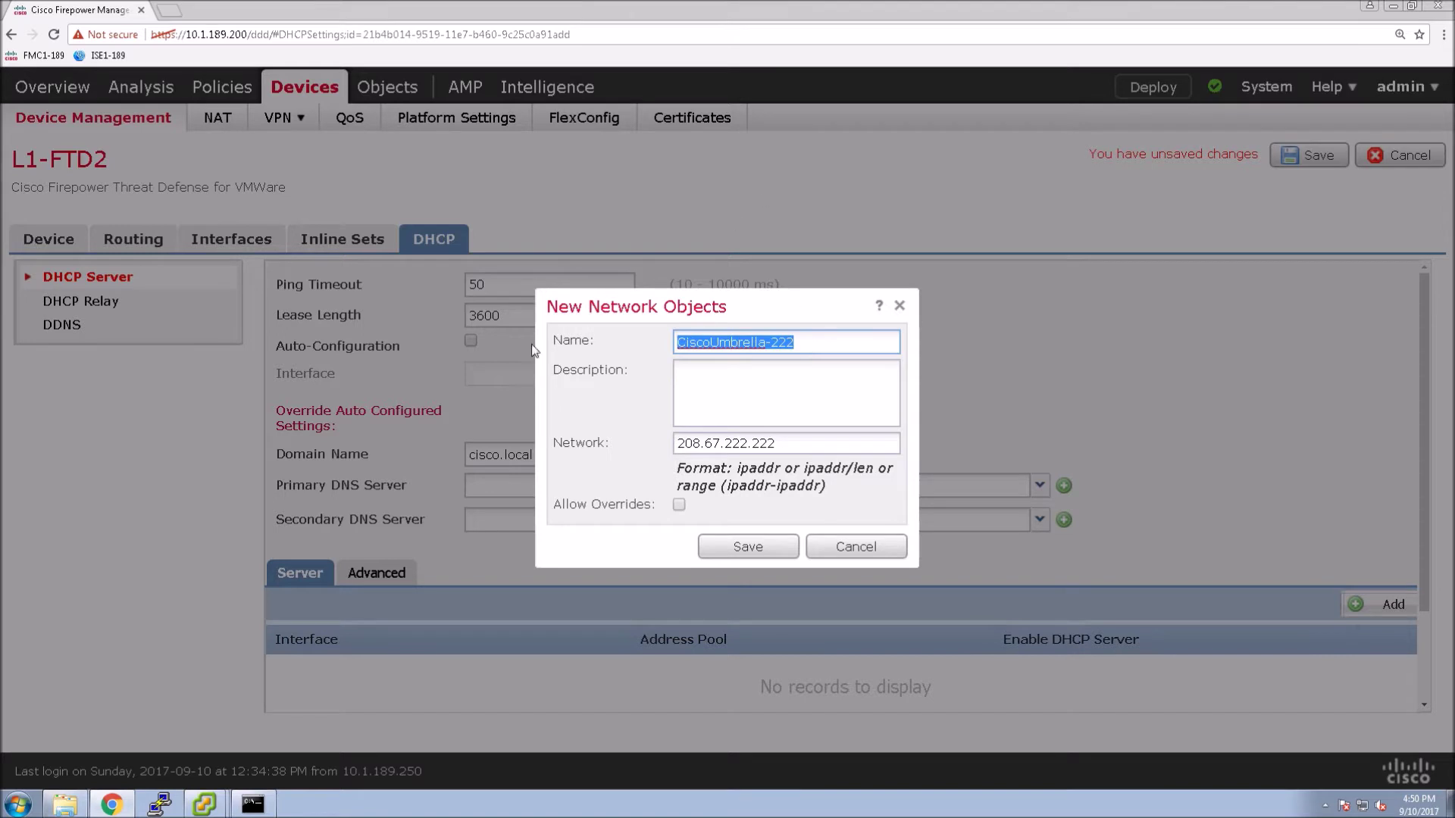
click(742, 547)
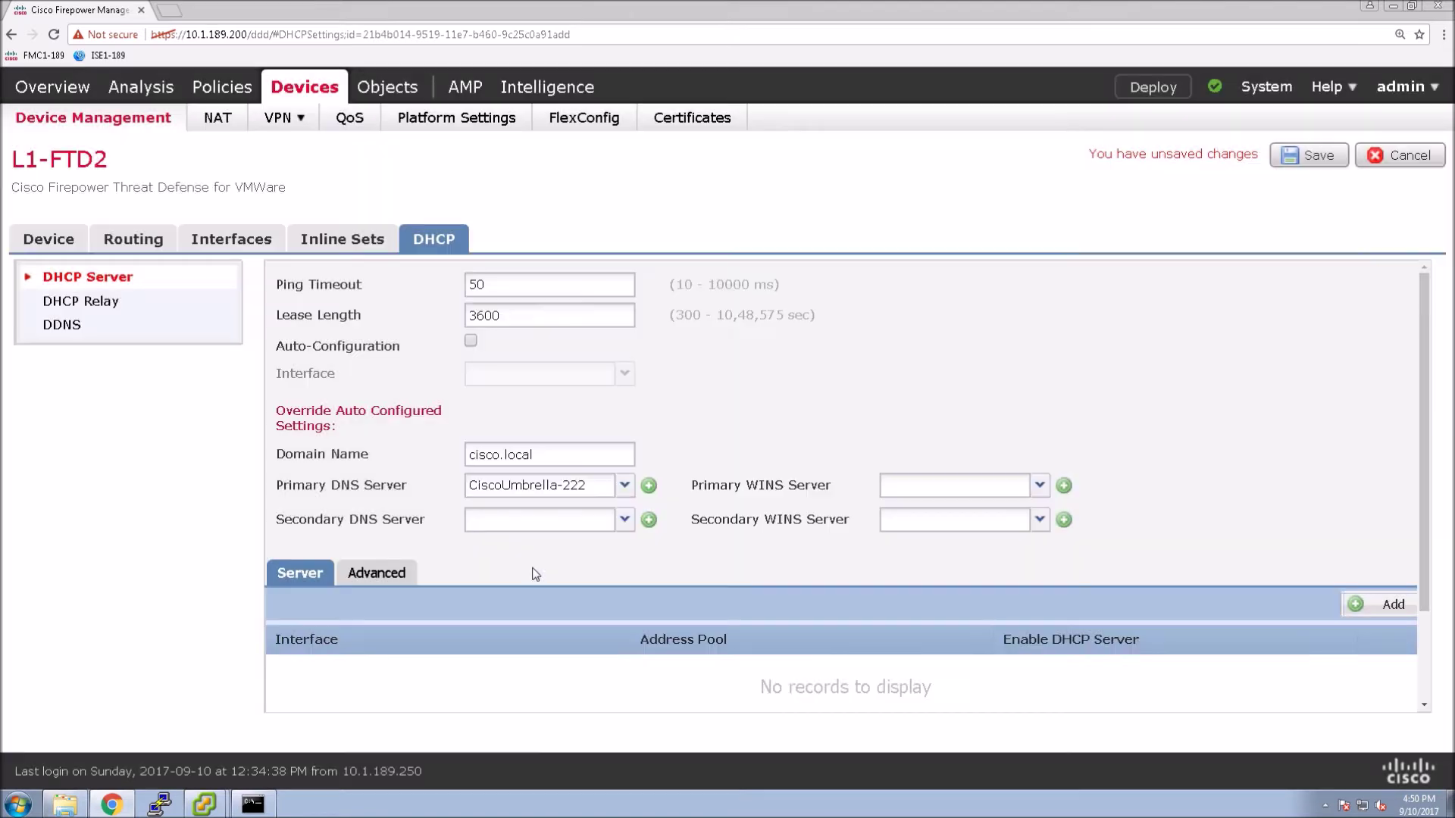
Step: Add object CiscoUmbrella-220 for 208.67.220.220 as the secondary DNS server, reusing the pasted name
click(626, 529)
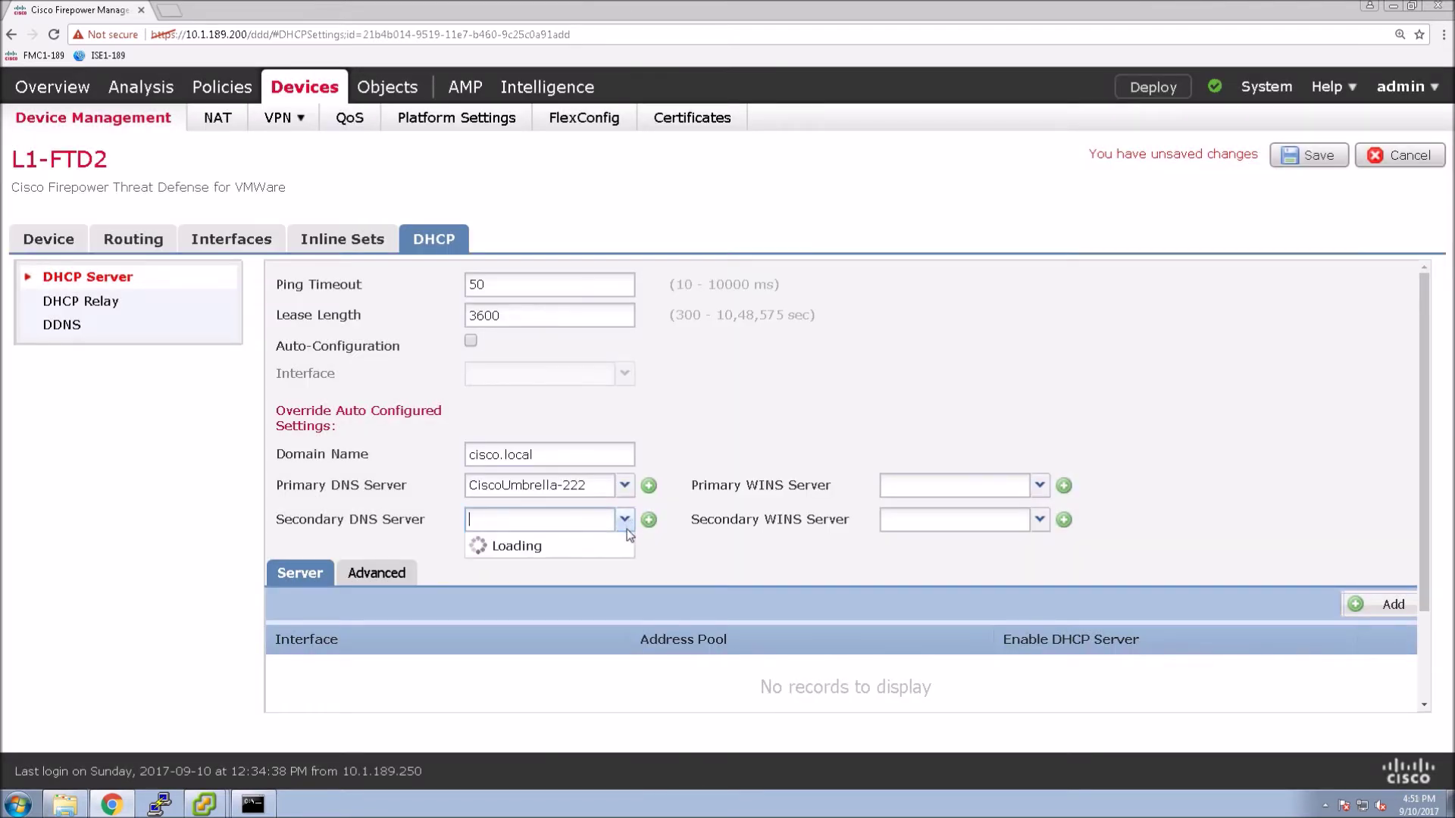
click(648, 520)
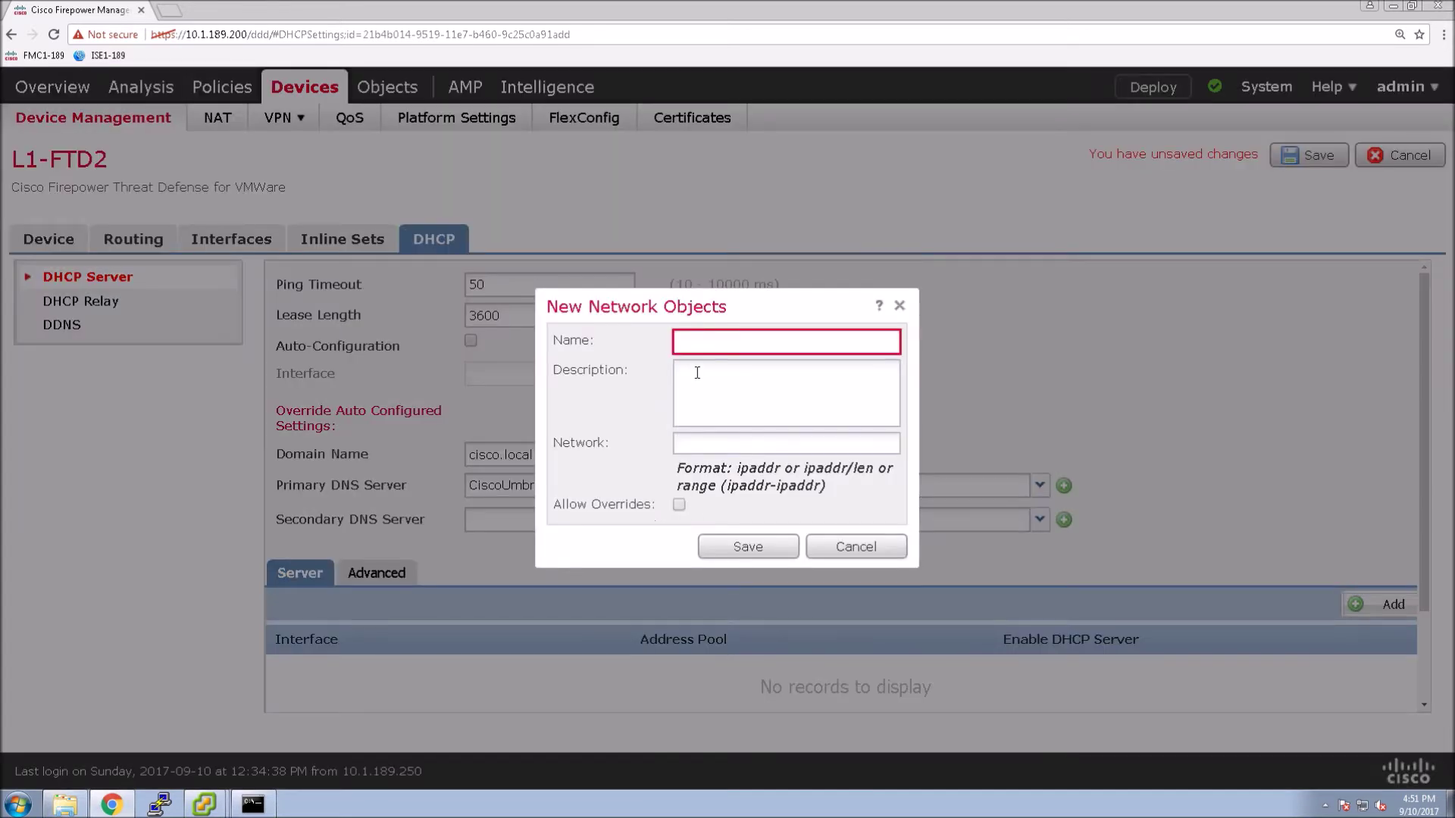
key(ctrl+v)
key(BackSpace)
text(0)
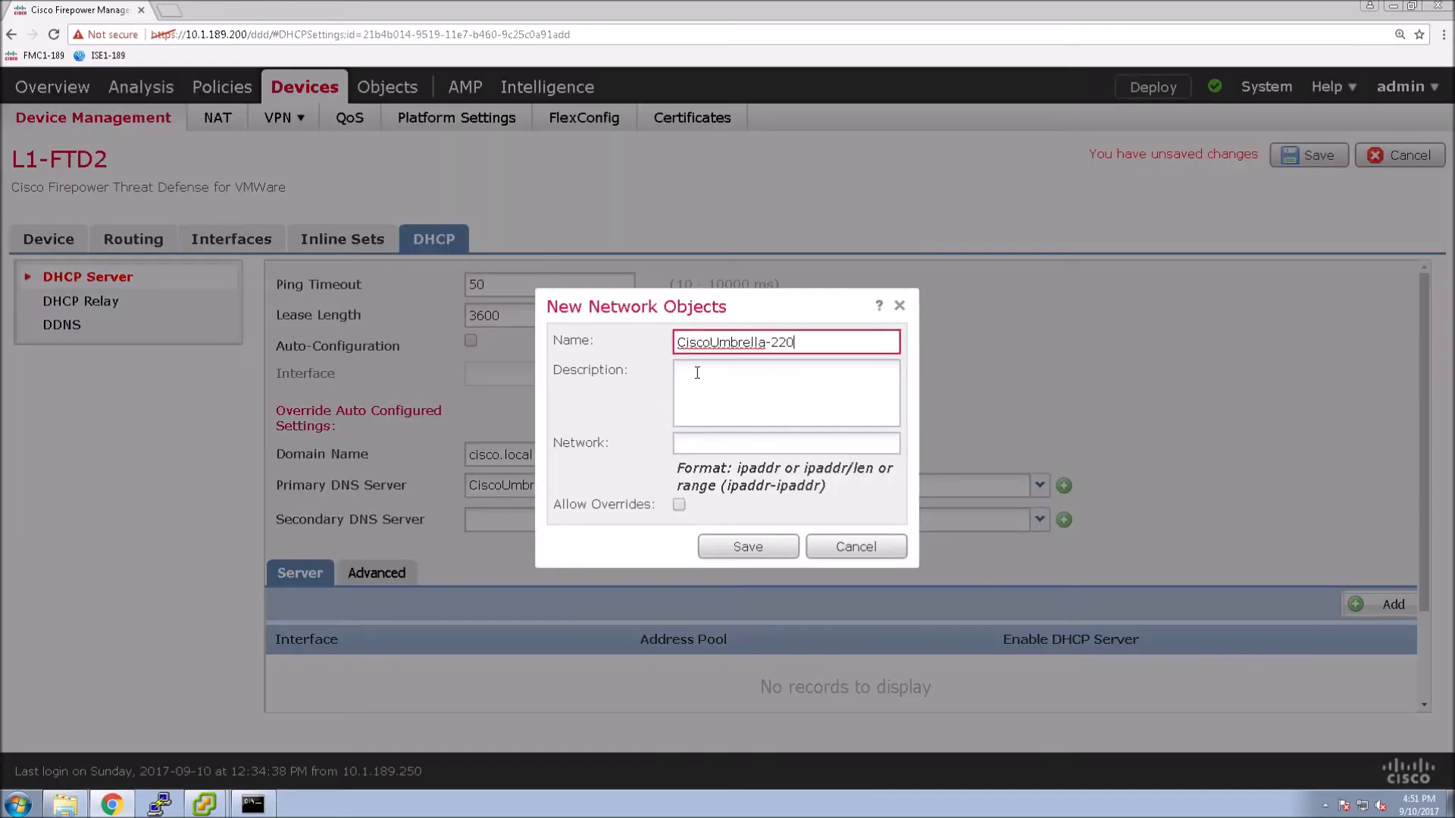
click(697, 444)
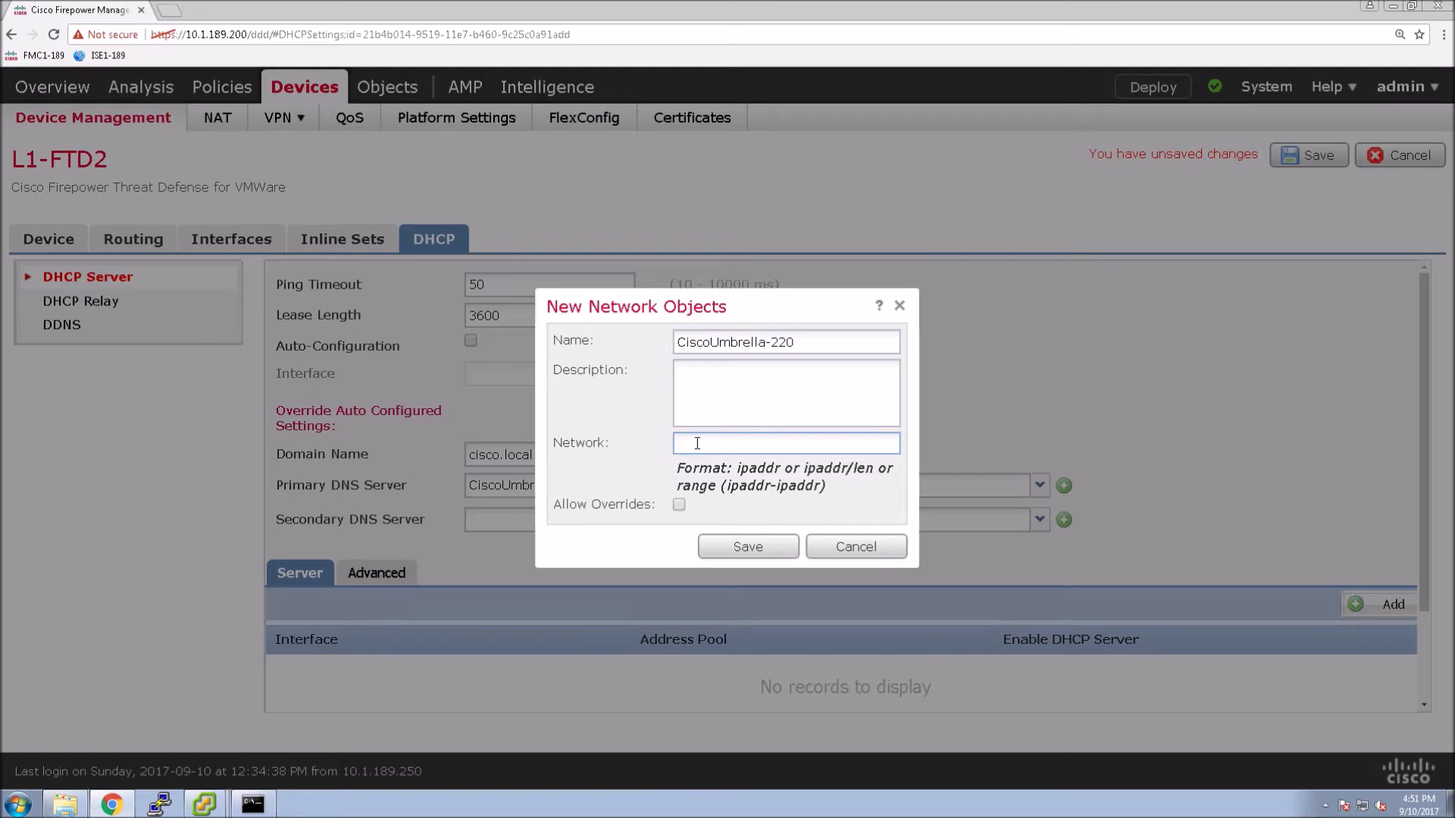
text(208.67.220.220)
click(753, 547)
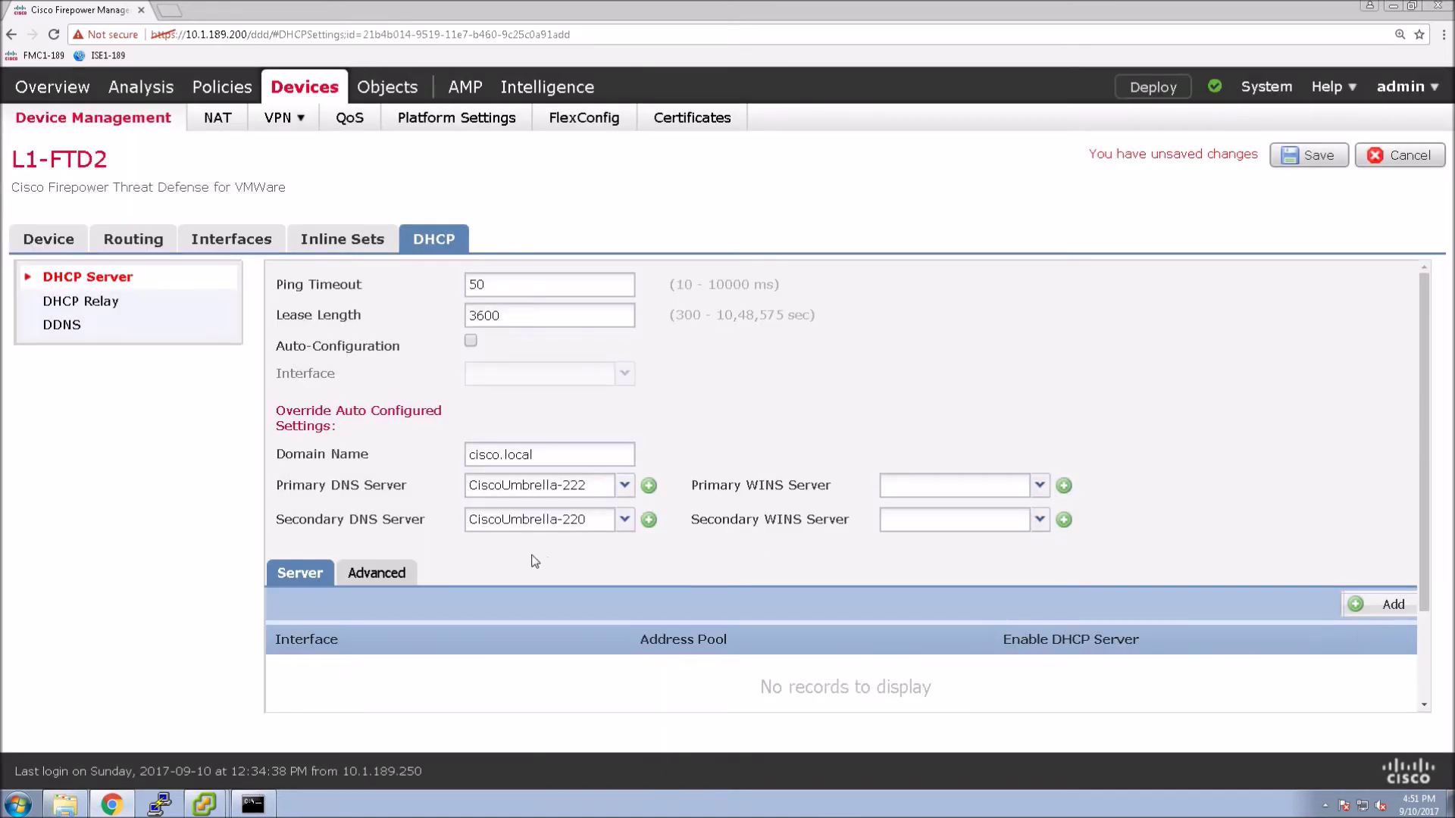
key(ctrl+minus)
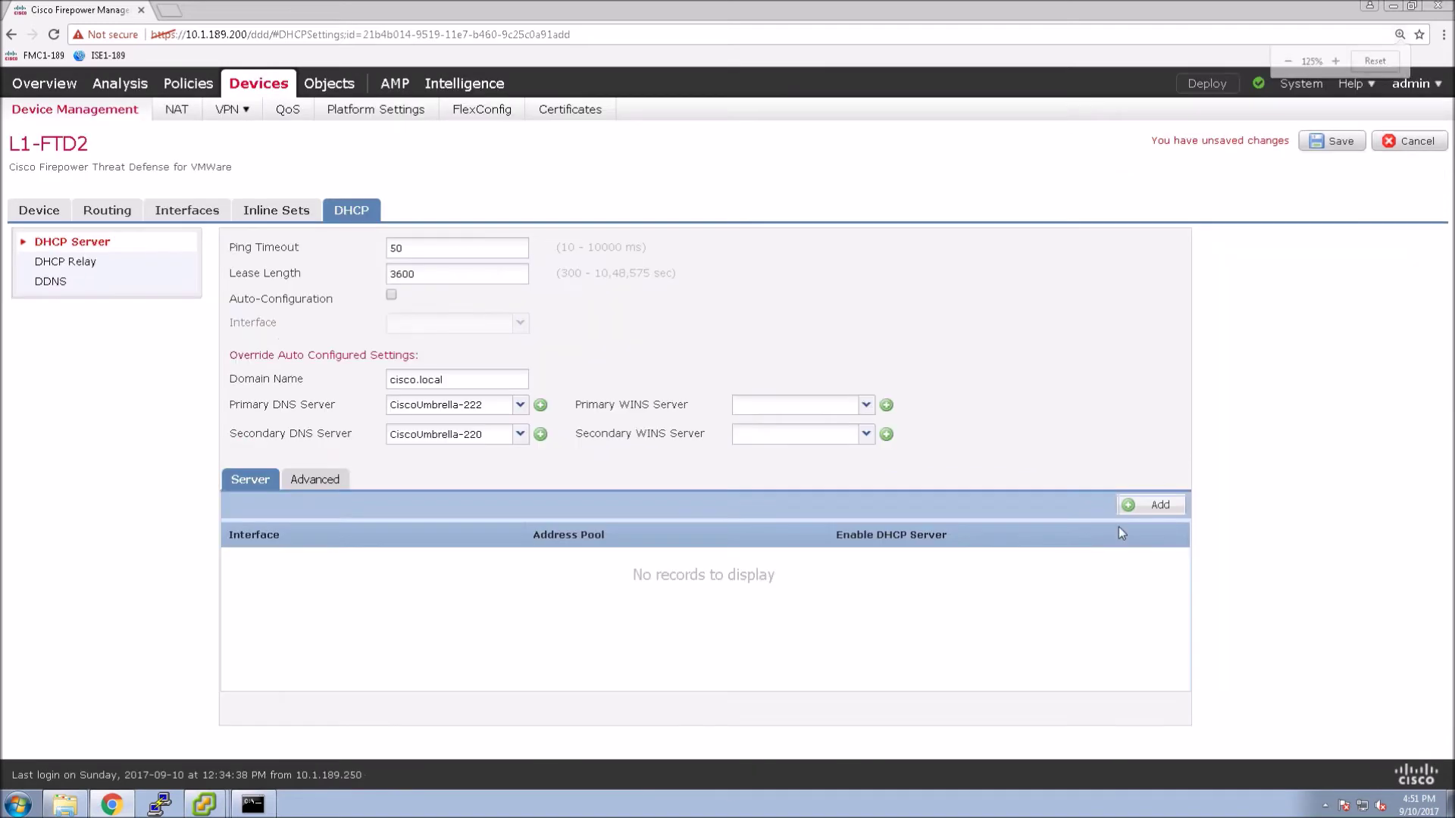
Step: Add an enabled inside-vl187 DHCP server entry with pool 10.1.187.30-10.1.187.50
click(1158, 510)
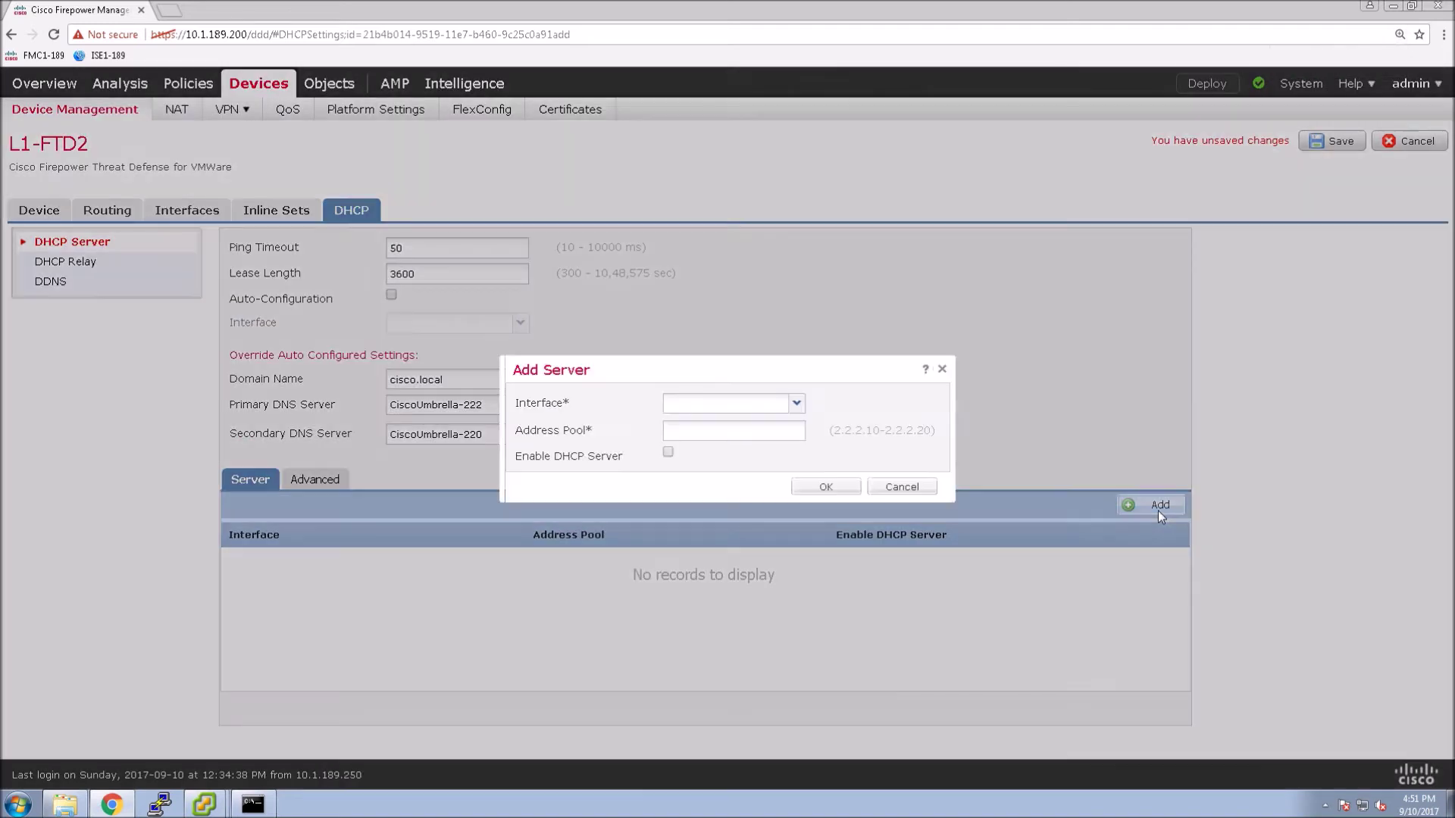
click(797, 405)
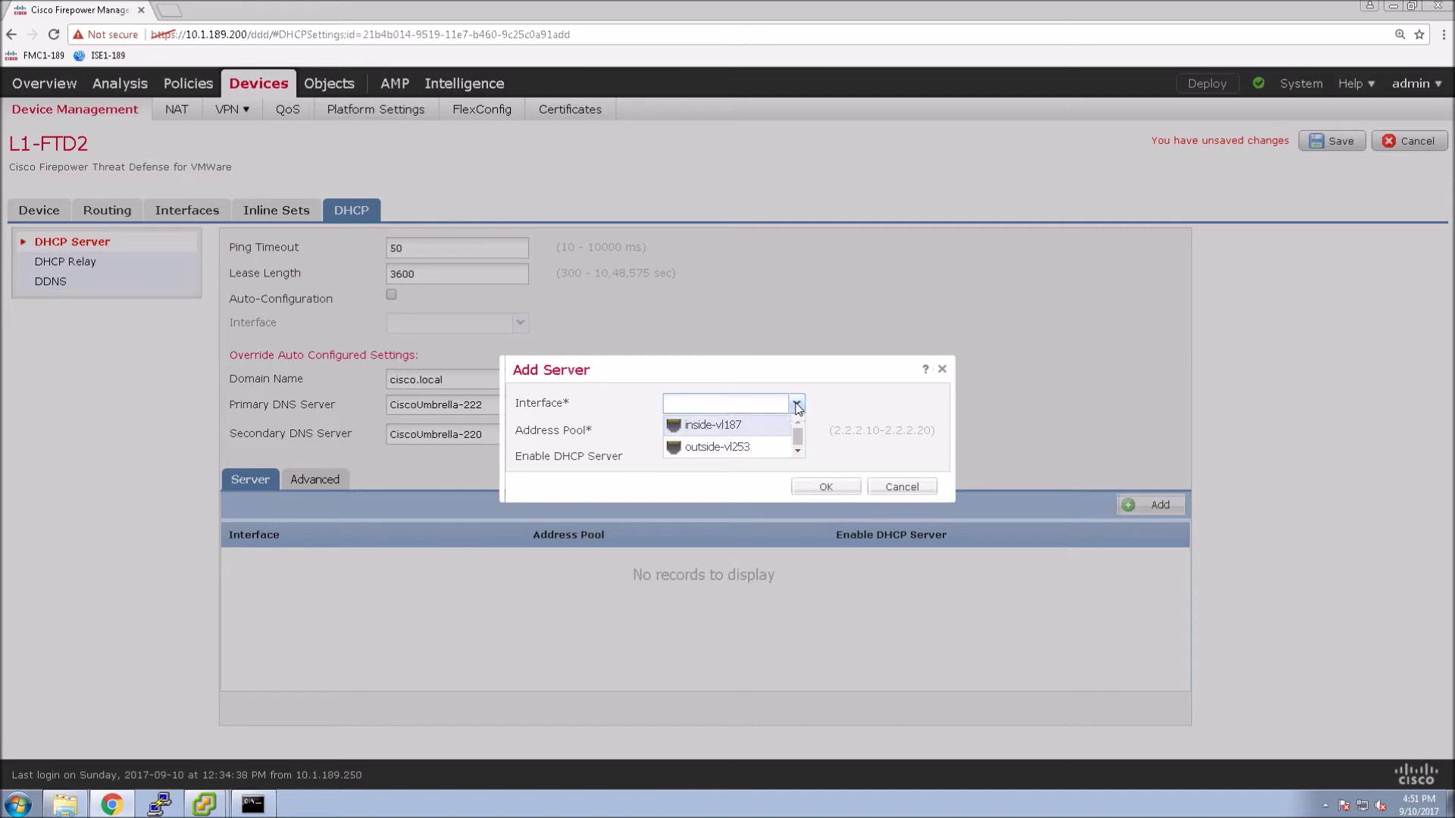
click(718, 426)
click(686, 438)
text(10.1.18)
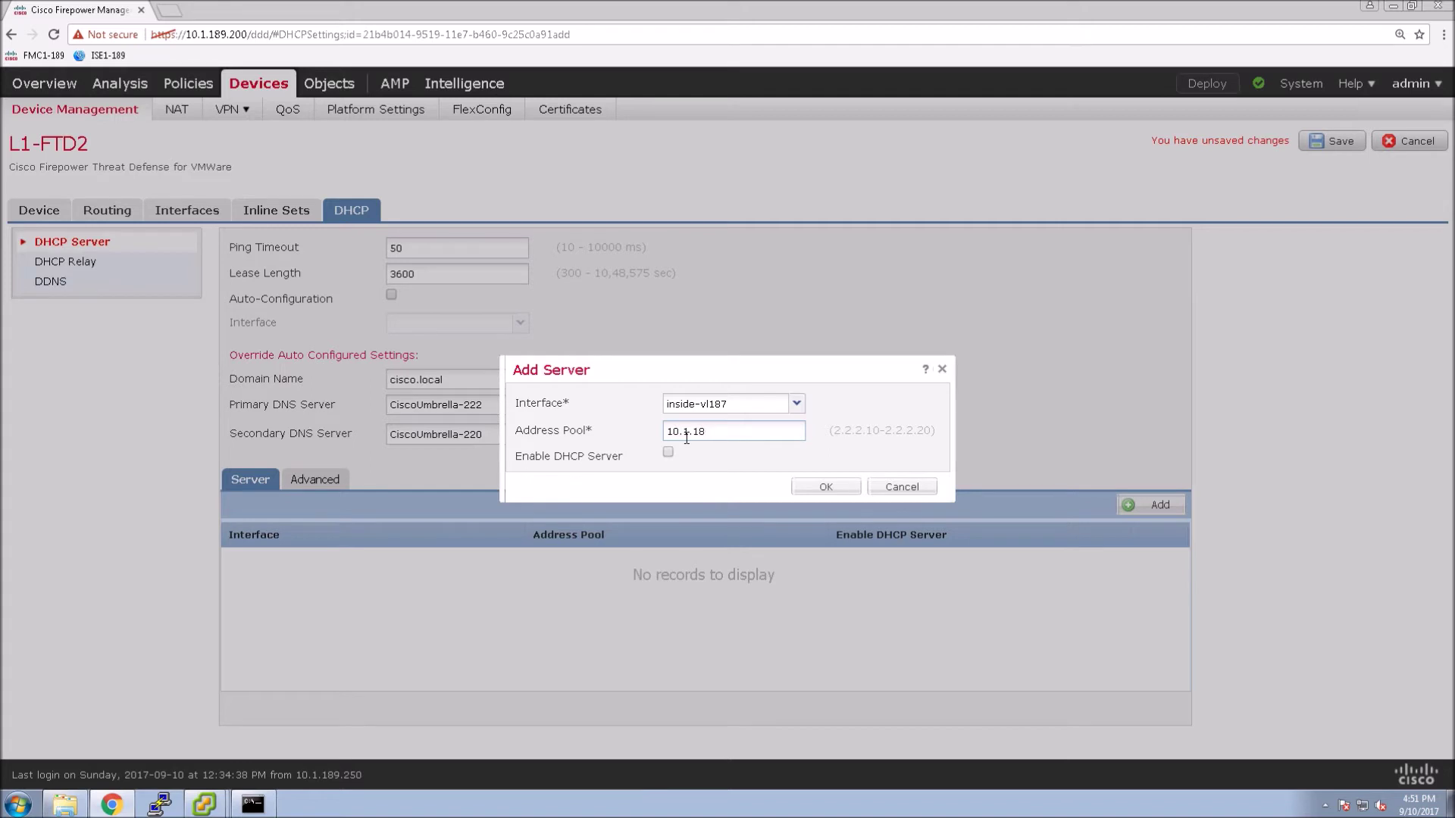
text(7.30-10.1.187.50)
click(668, 455)
click(805, 489)
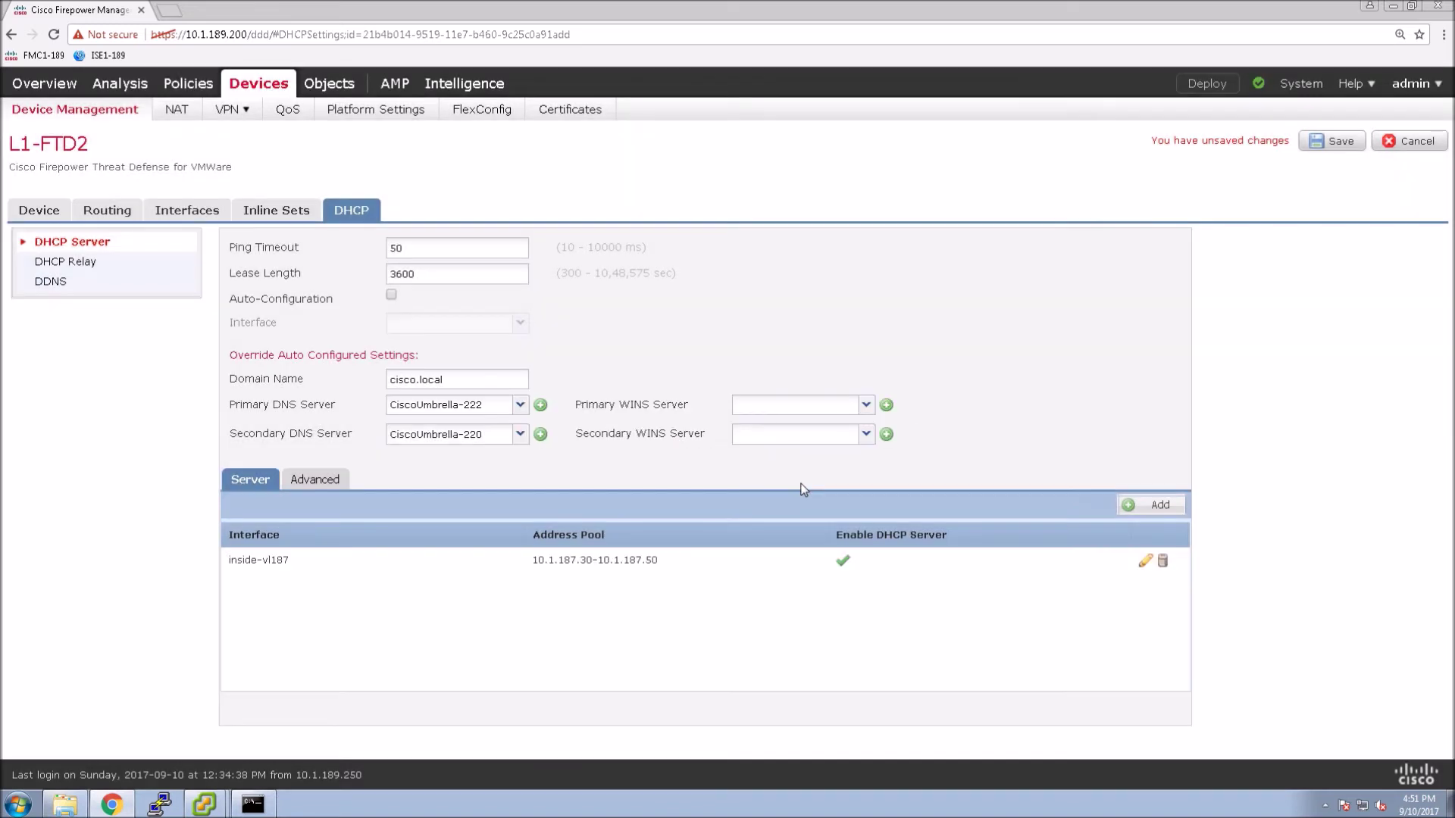
Step: Review the Advanced DHCP options, then save L1-FTD2's DHCP configuration
click(313, 485)
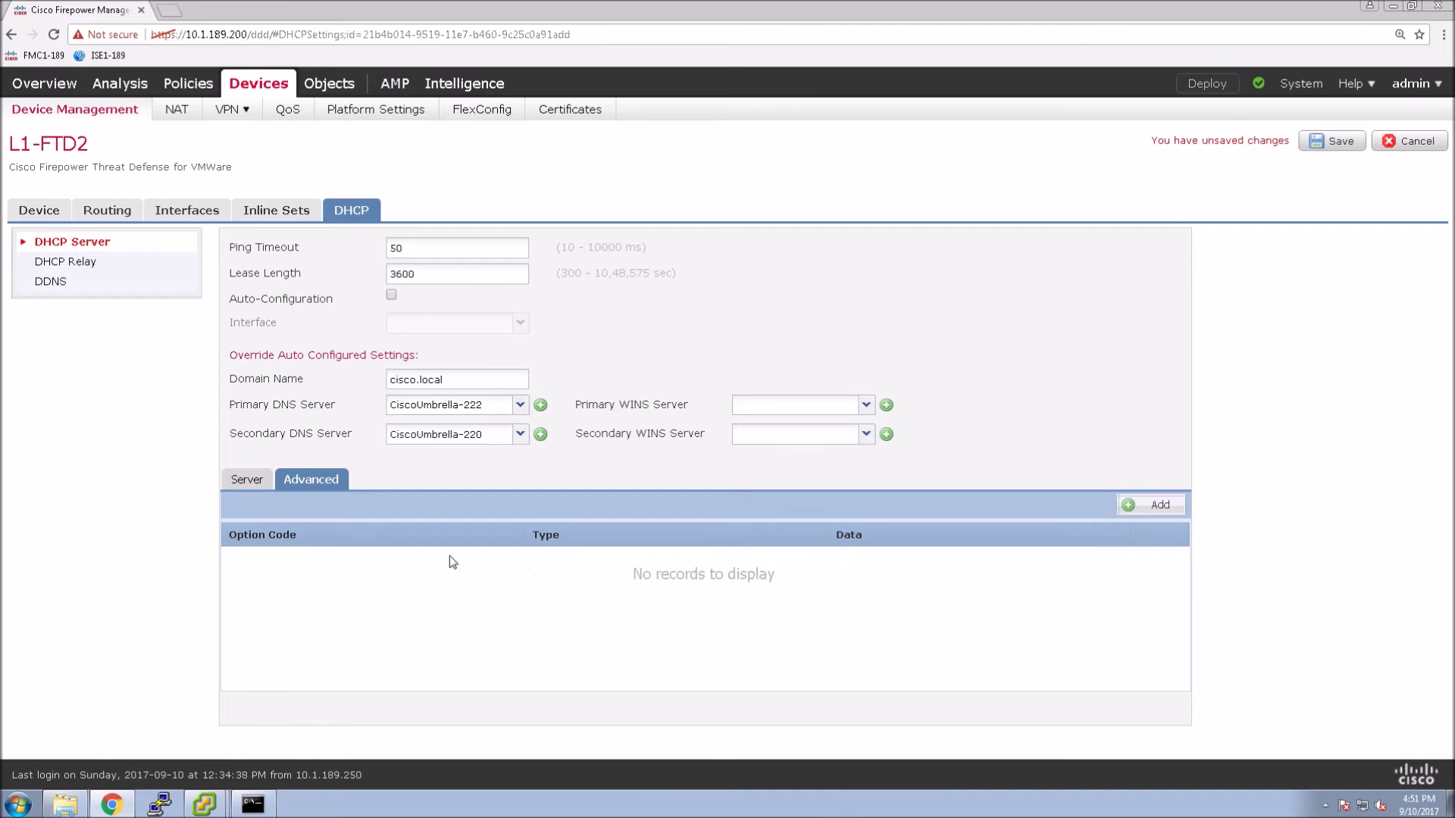
click(245, 485)
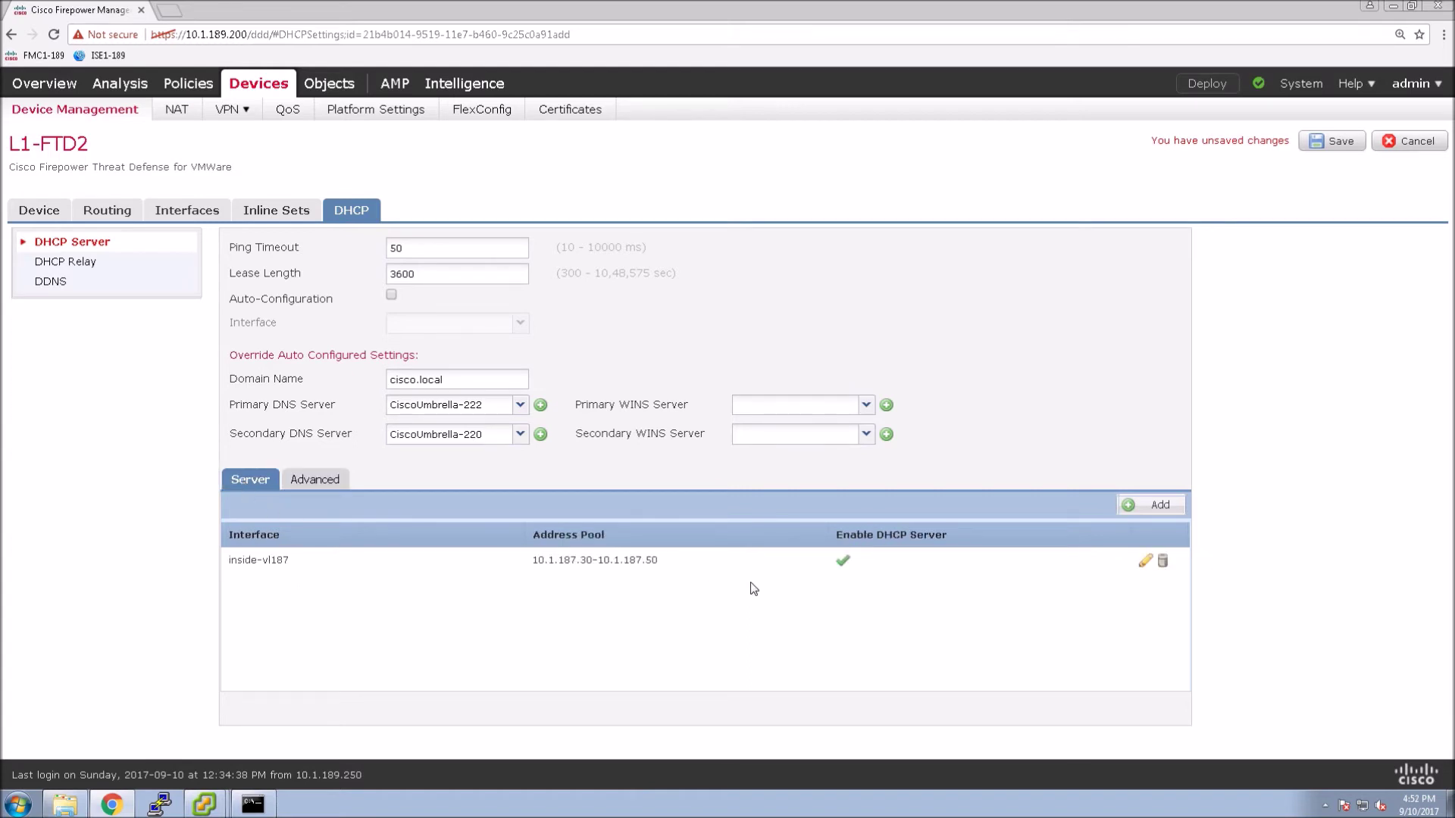
click(1338, 144)
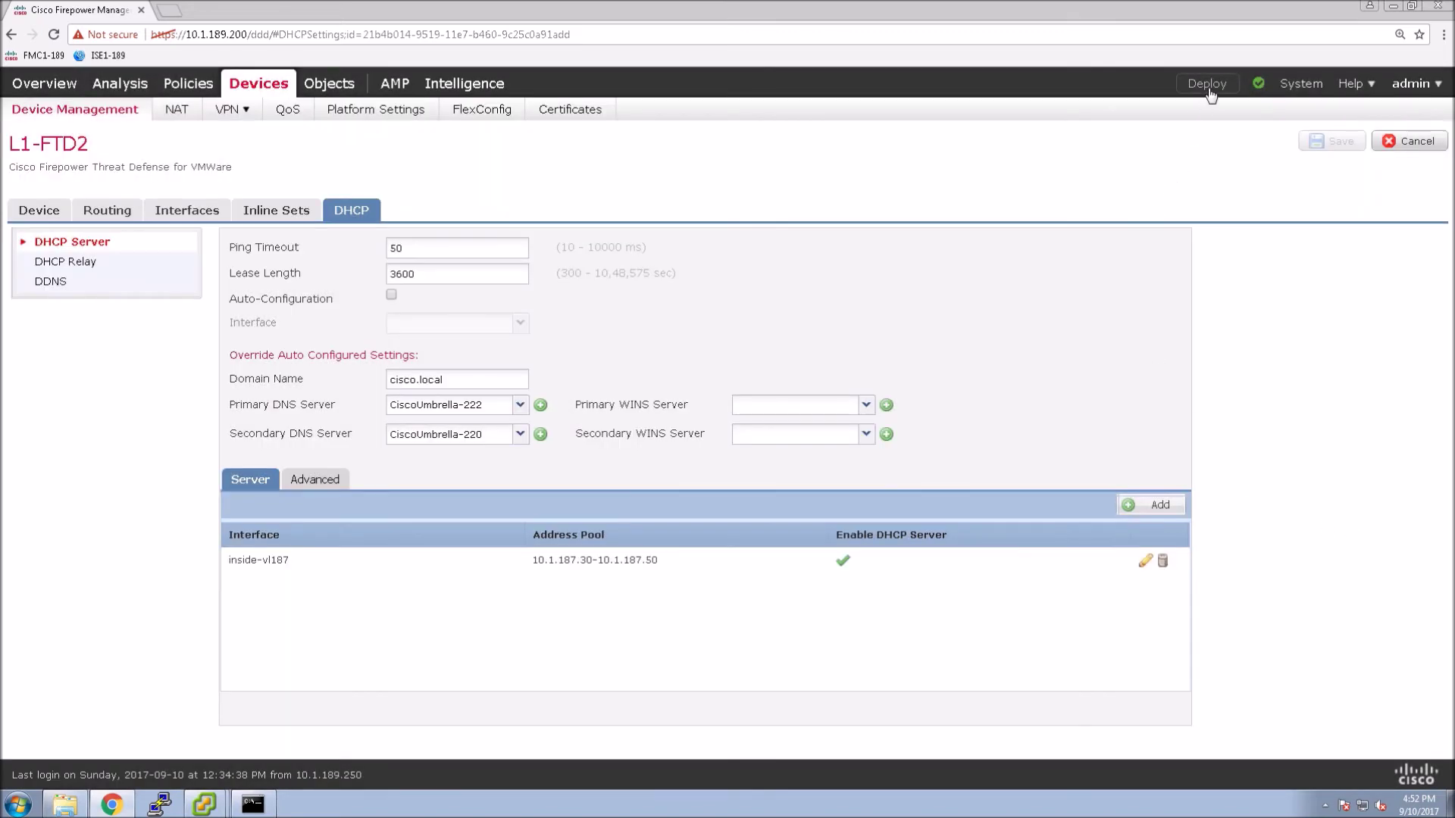
Step: Deploy the pending configuration changes to L1-FTD2
click(1208, 85)
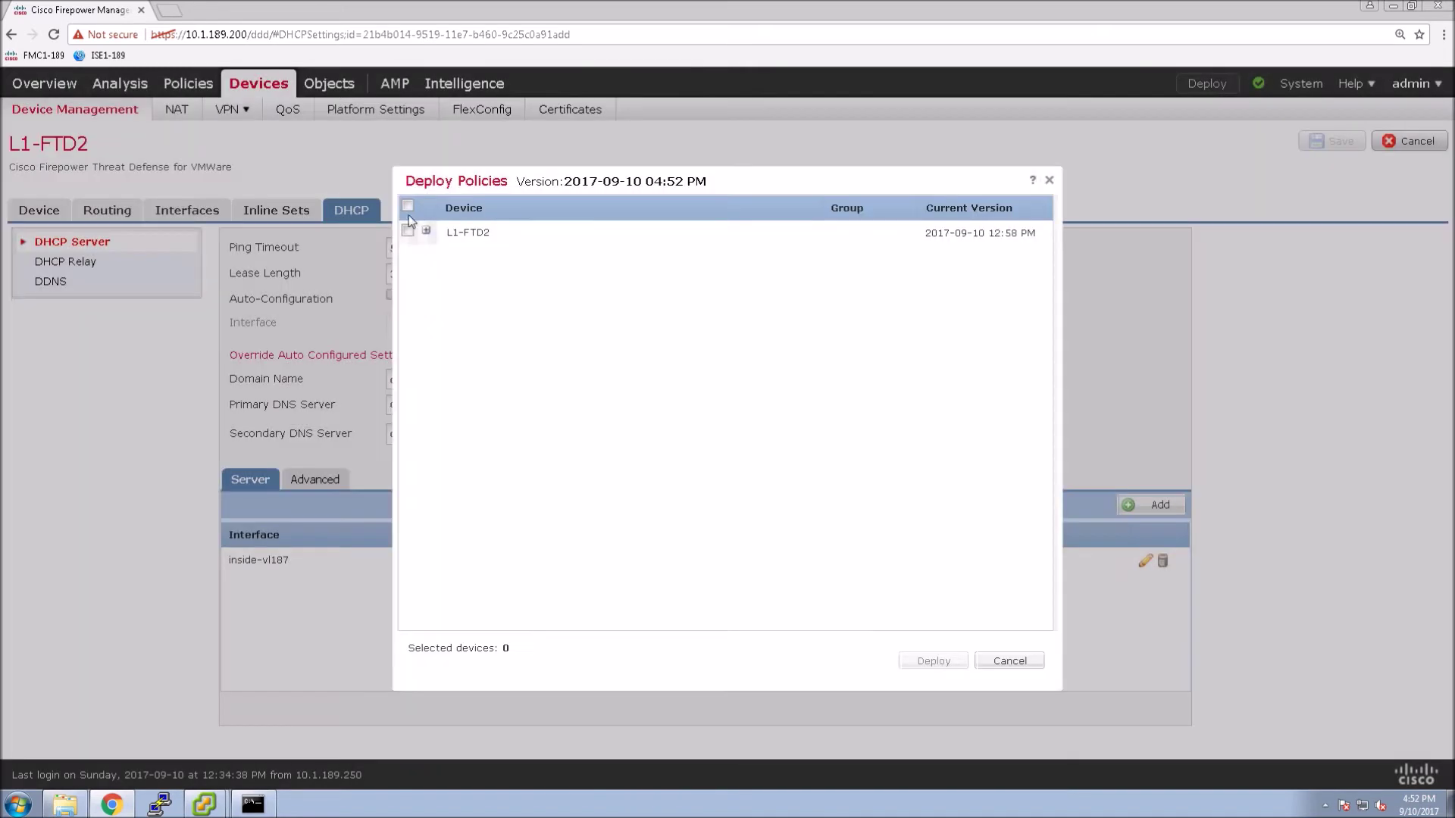
click(408, 231)
click(426, 231)
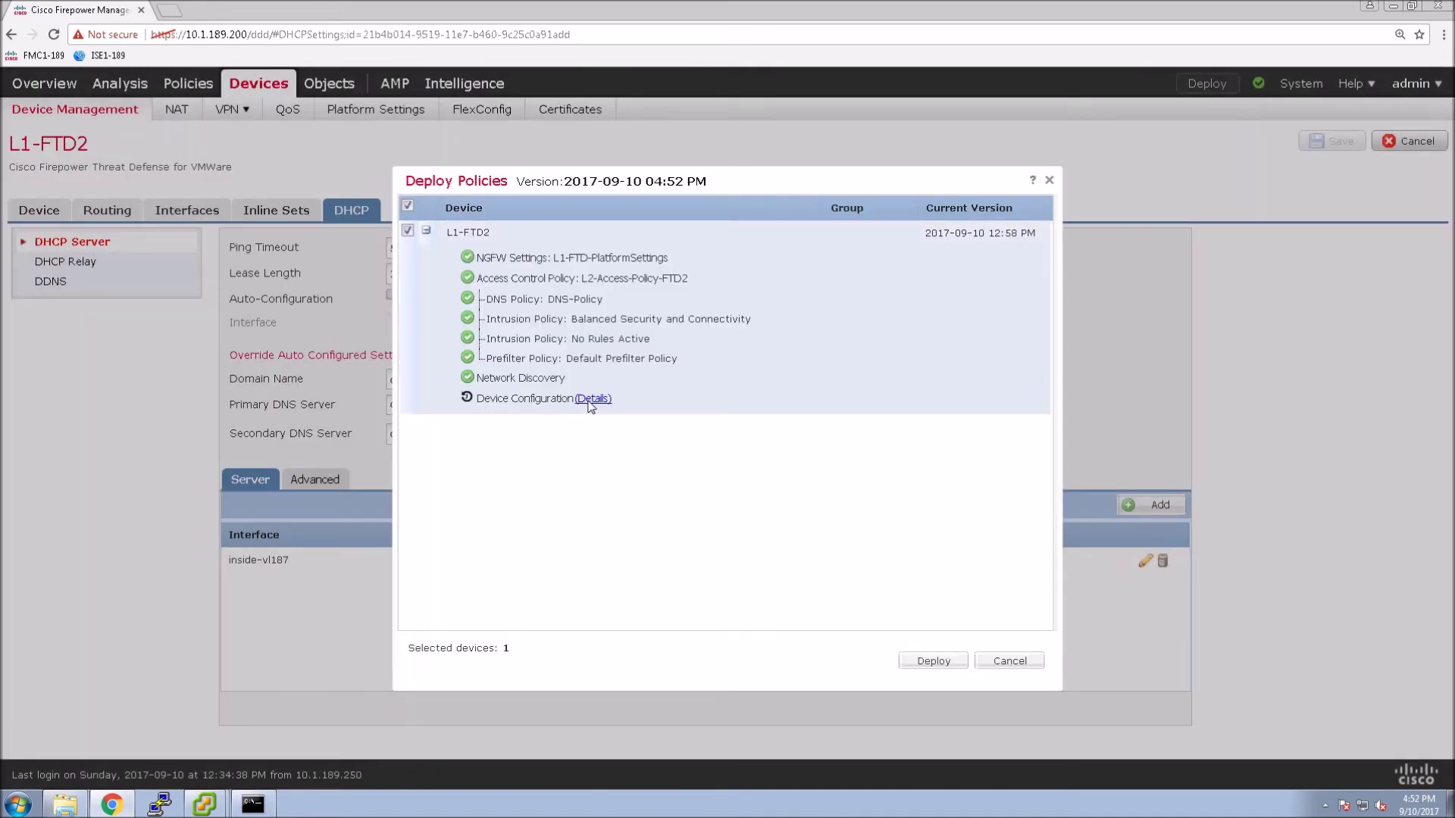
mouse_move(589, 402)
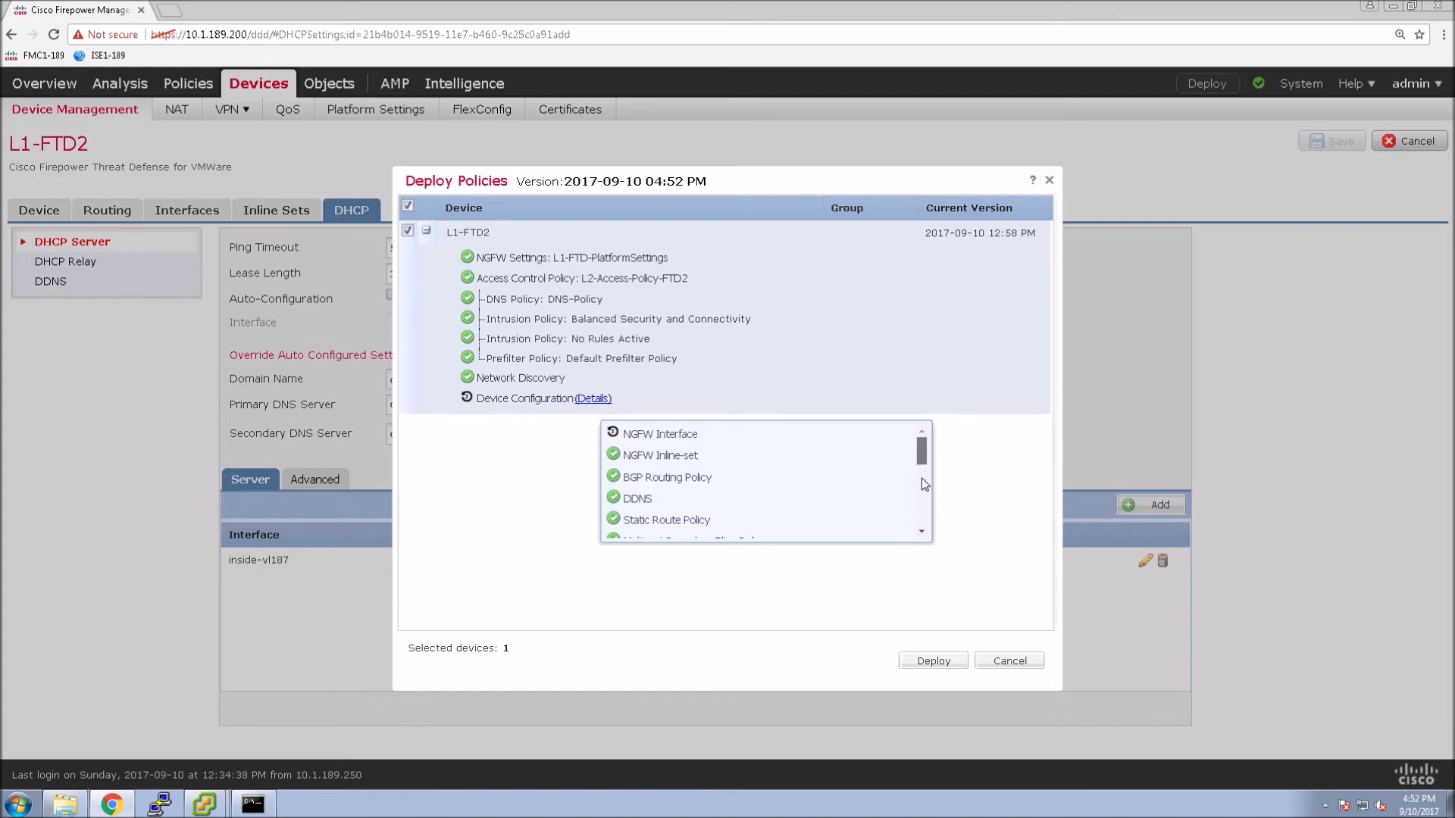
scroll(921, 477, down, 5)
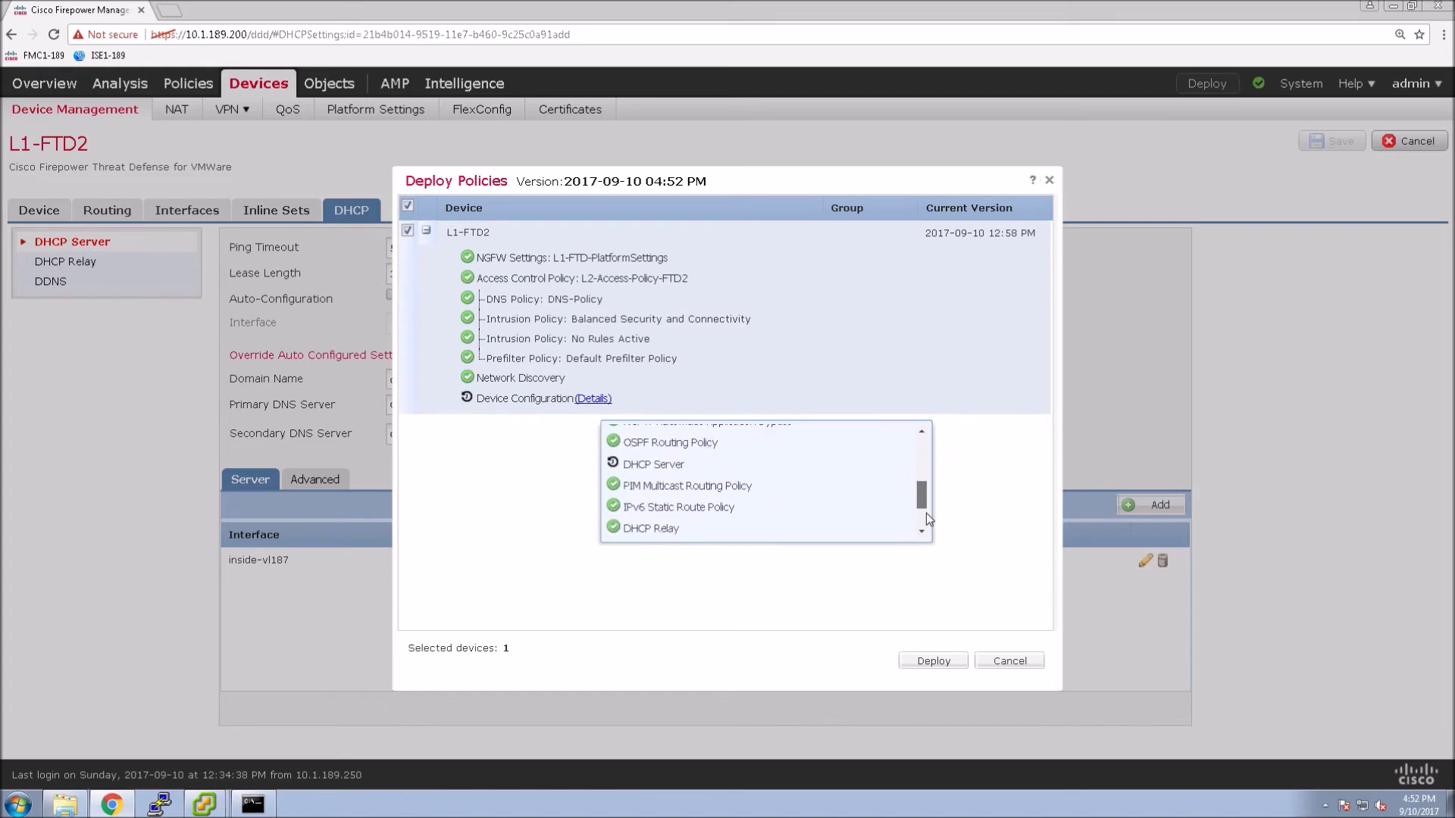
click(927, 664)
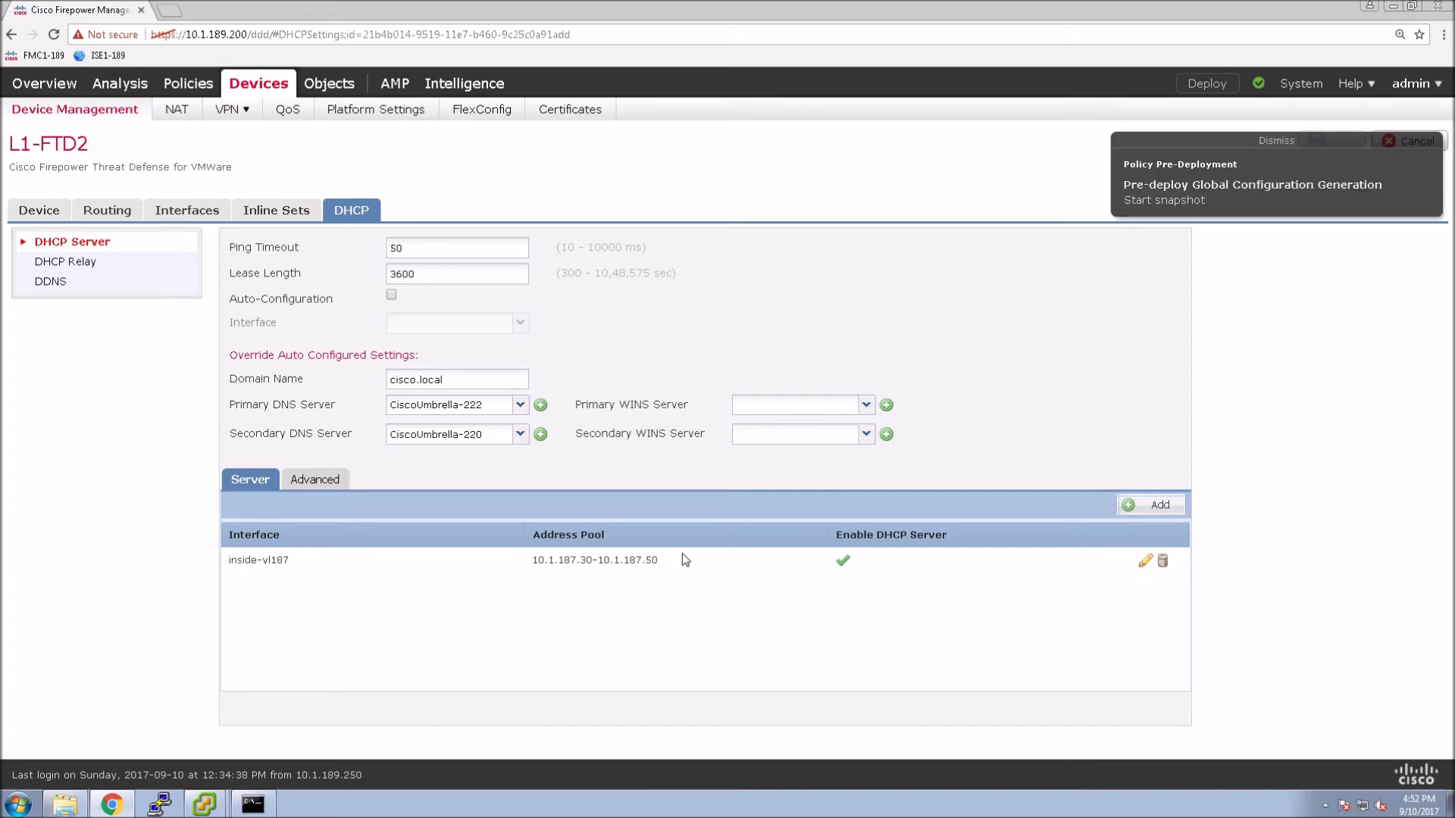
Step: Check the deployment status and switch to the L1-VL187-Host1 VM console
click(1257, 88)
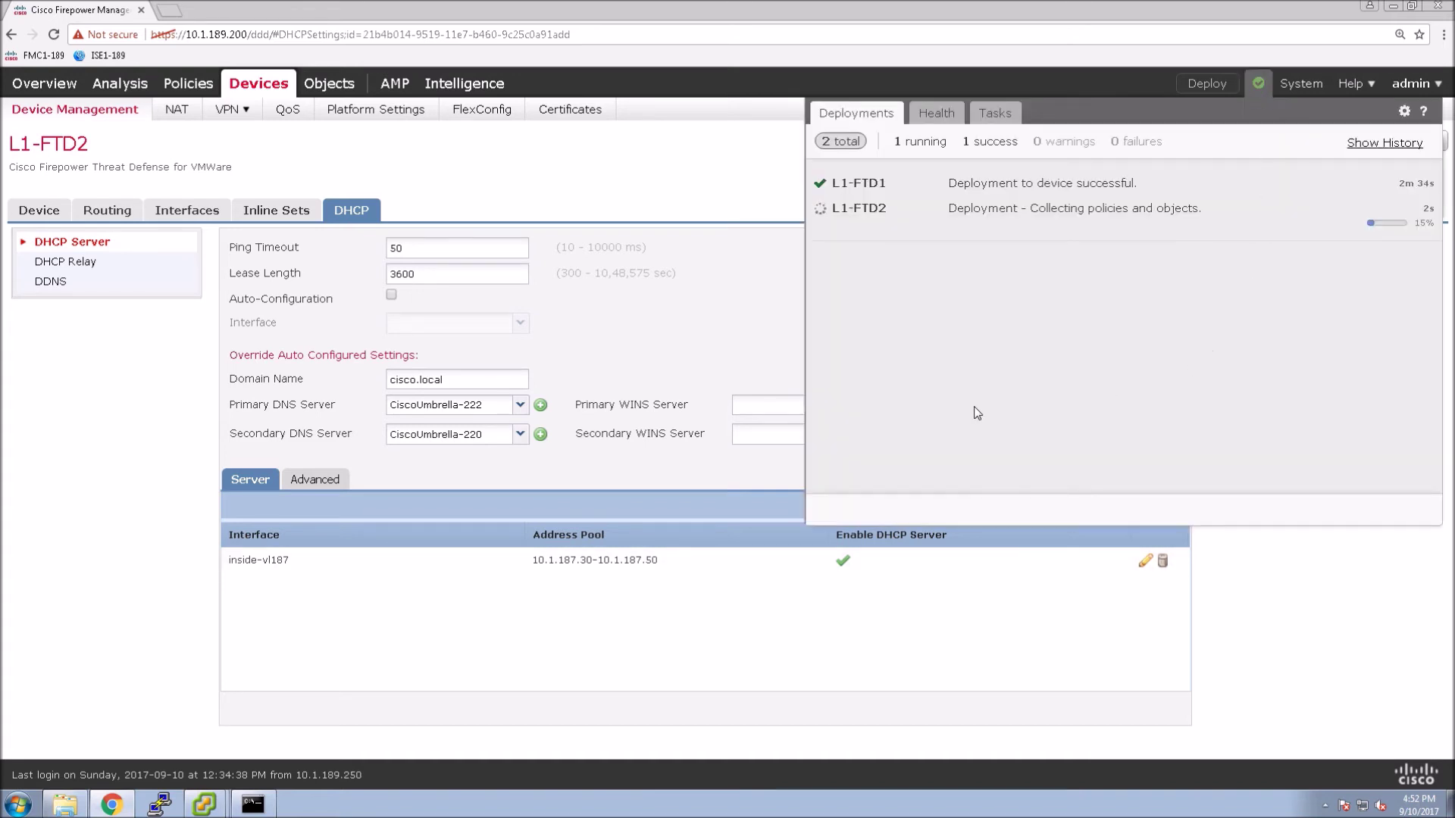
click(206, 804)
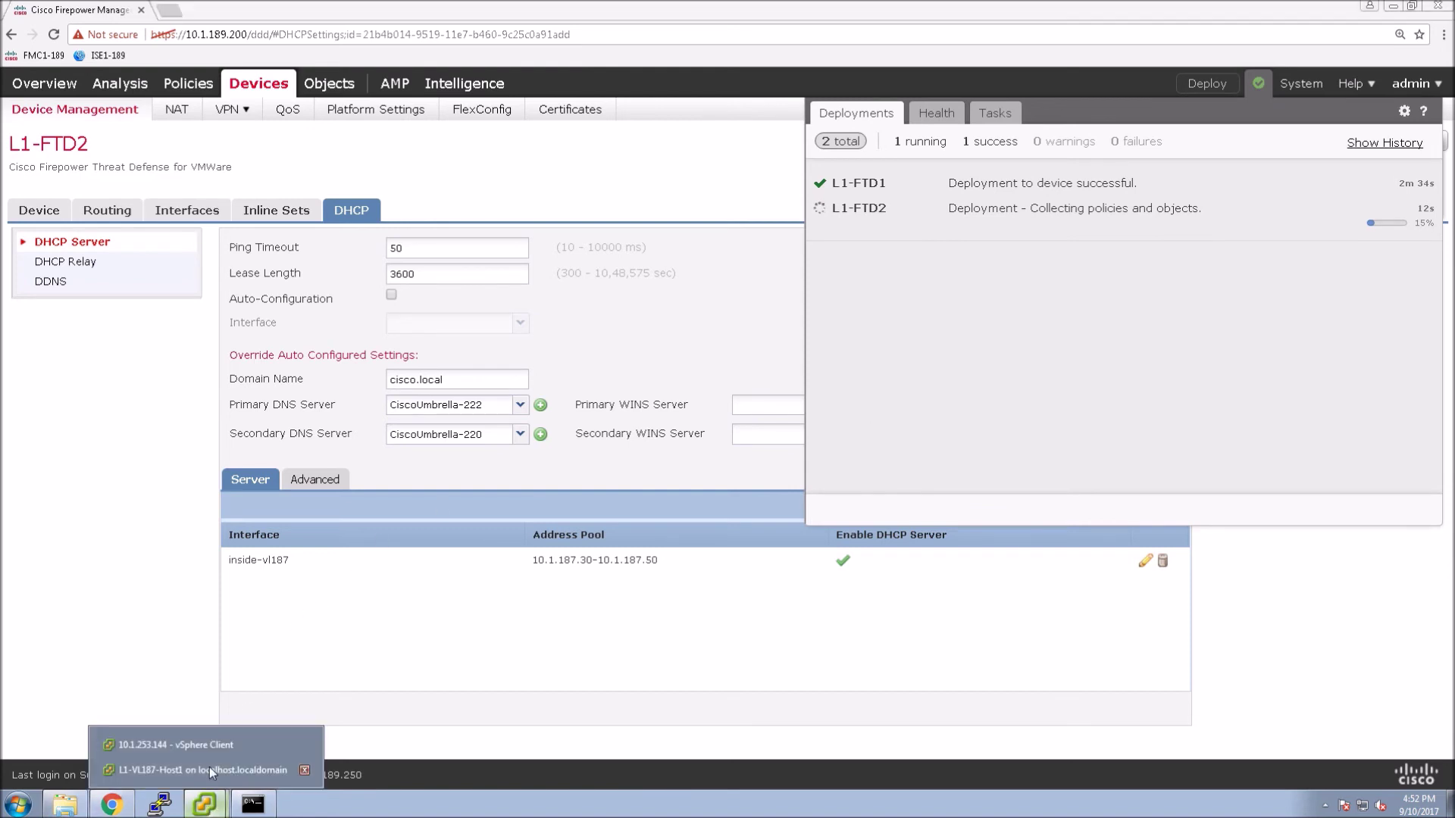
click(203, 769)
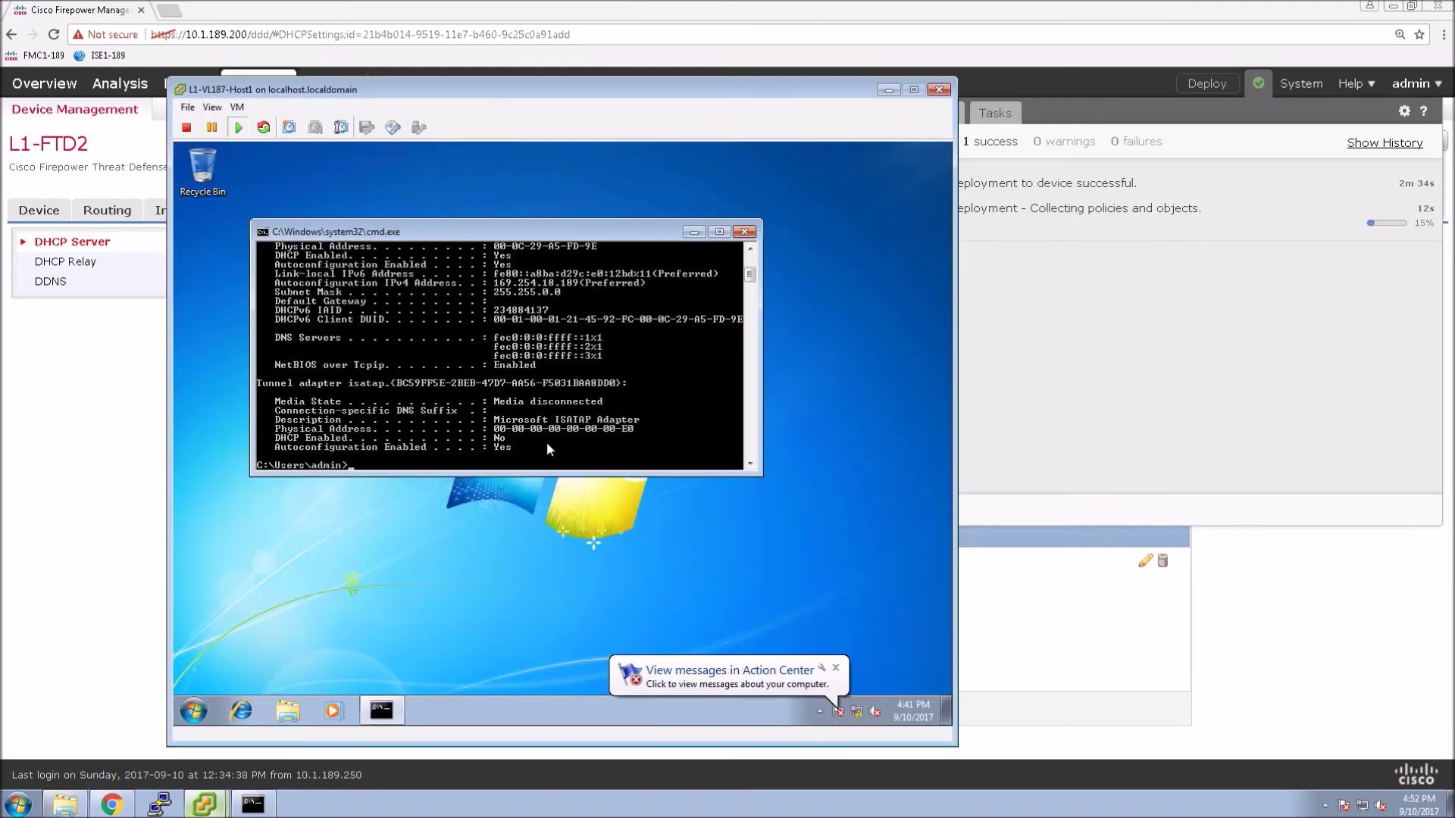
Step: Run ipconfig /renew on the inside host to obtain a DHCP lease
click(548, 444)
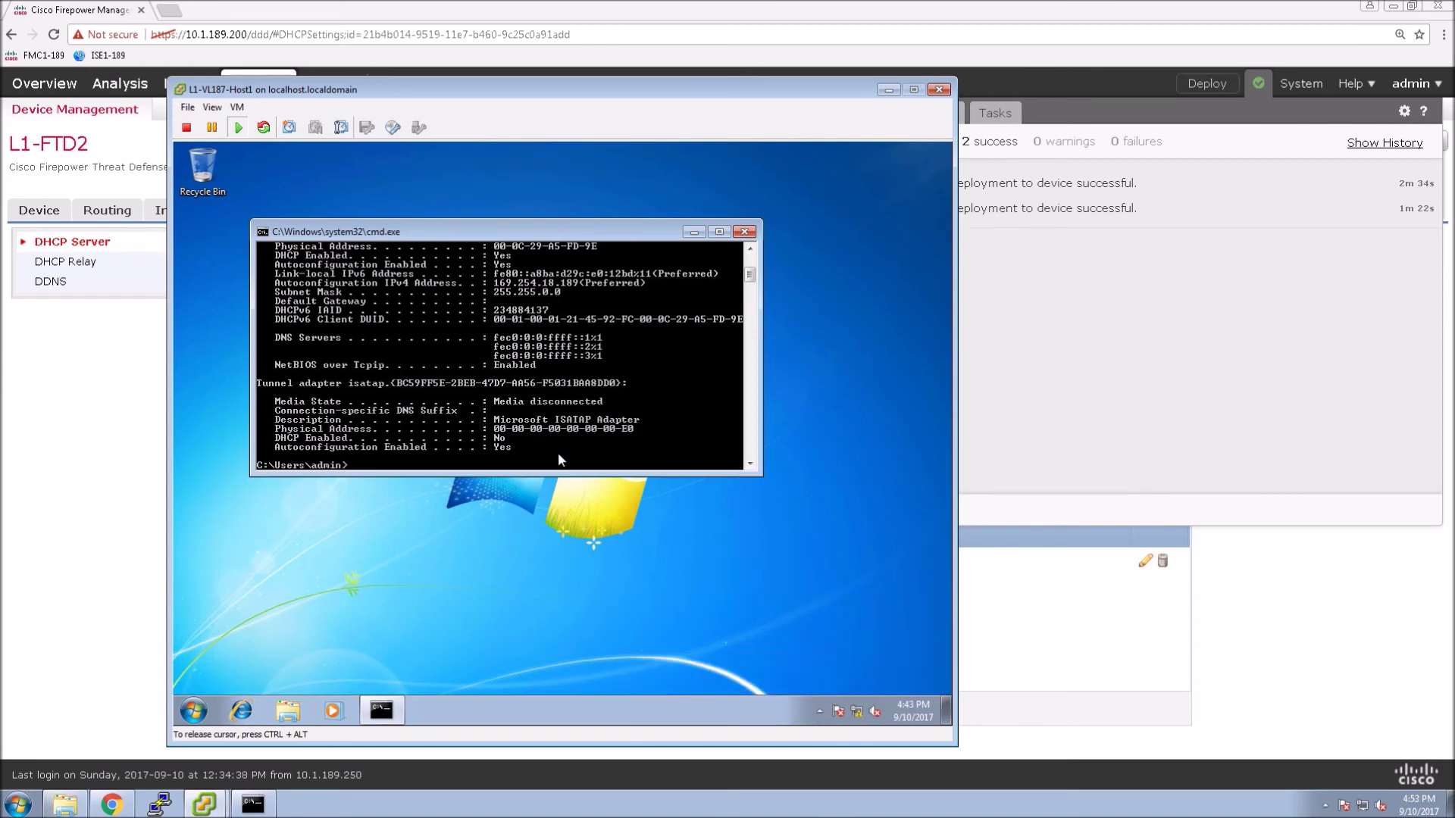
key(Up)
key(BackSpace)
key(BackSpace)
key(BackSpace)
text(renew)
key(Return)
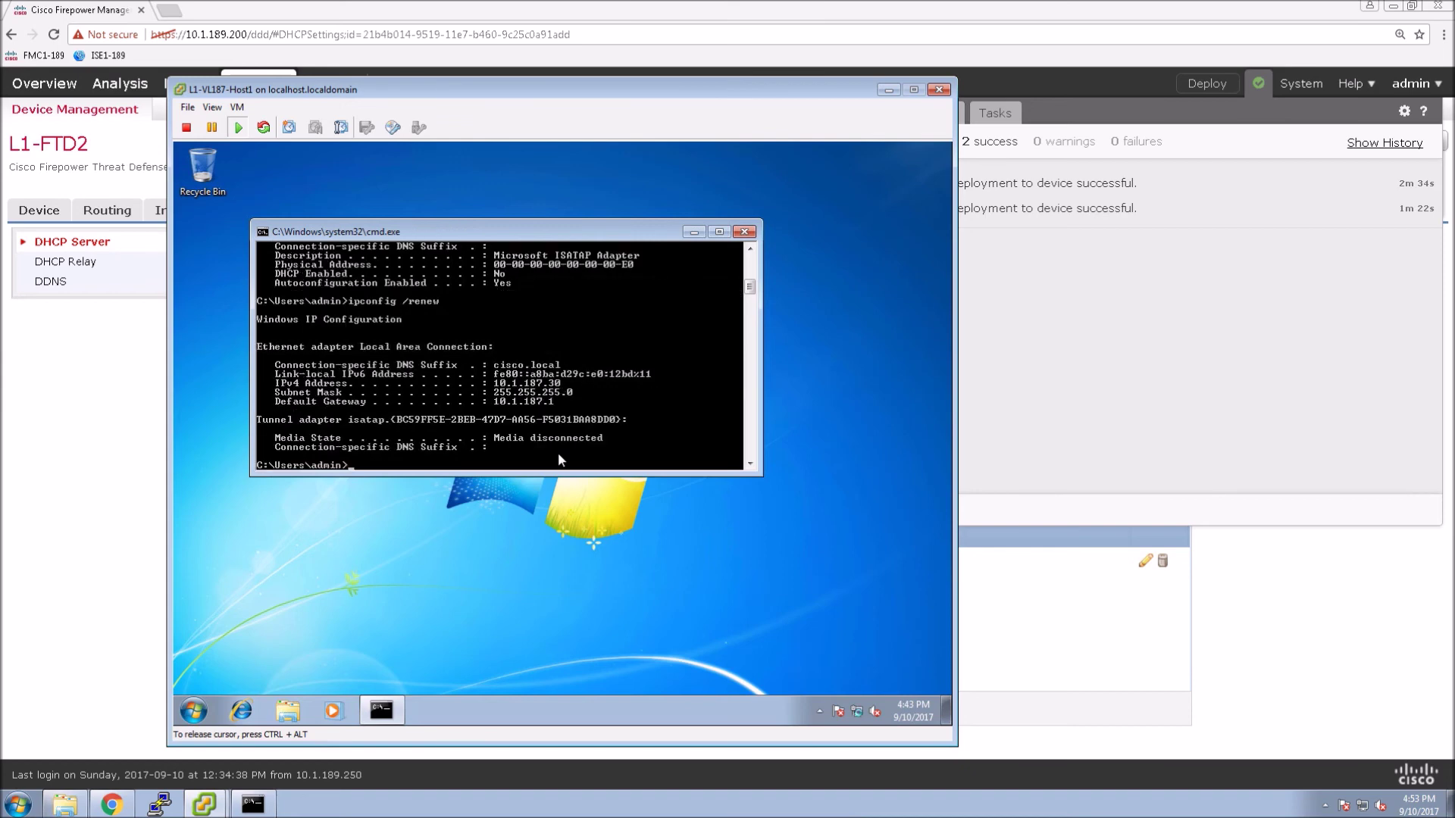
Step: Confirm 10.1.187.30 and DNS 208.67.222.222/208.67.220.220 with ipconfig /all, then launch the browser
key(Up)
key(BackSpace)
key(BackSpace)
key(BackSpace)
key(BackSpace)
key(BackSpace)
text(all)
key(Return)
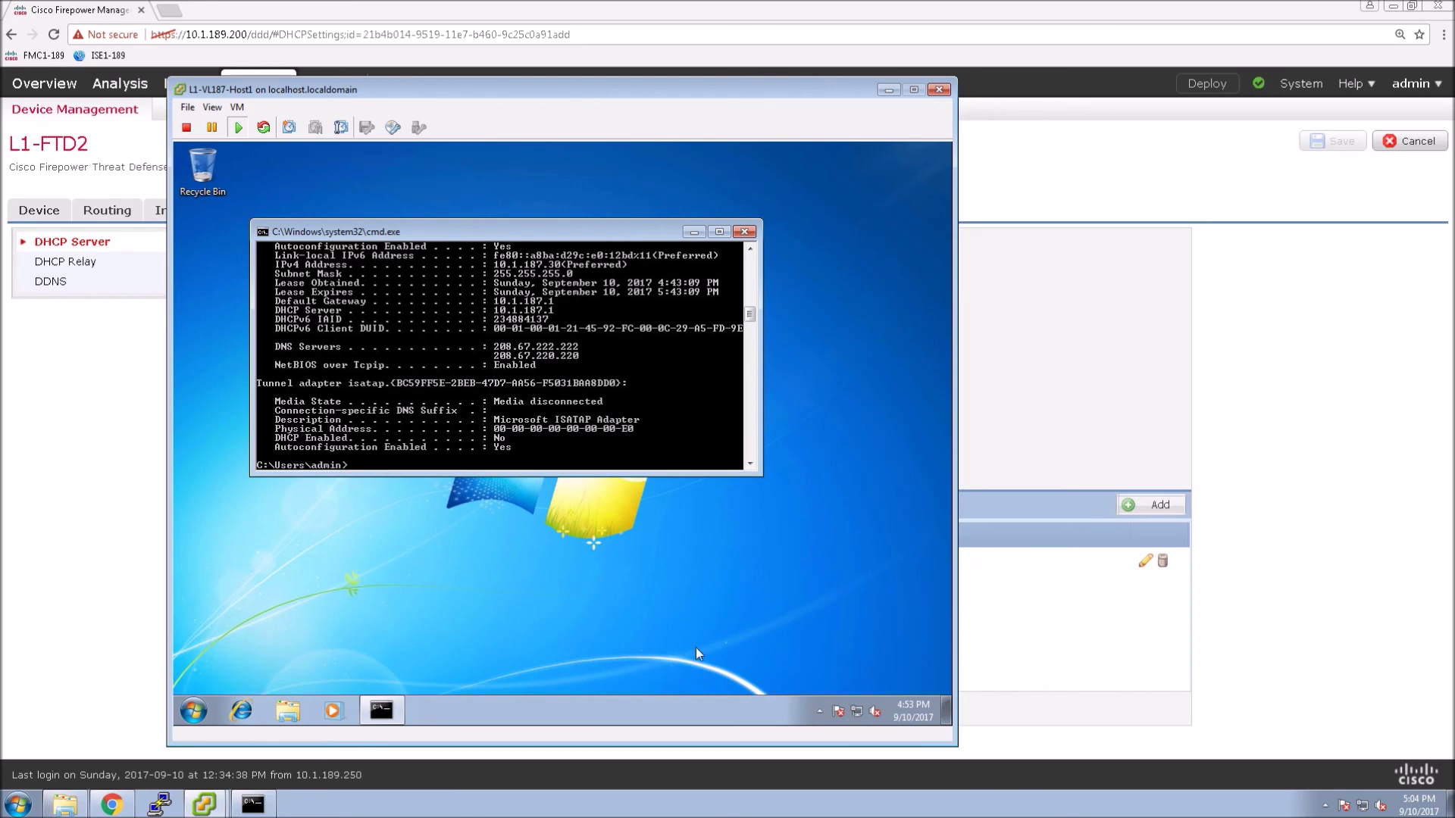
click(240, 710)
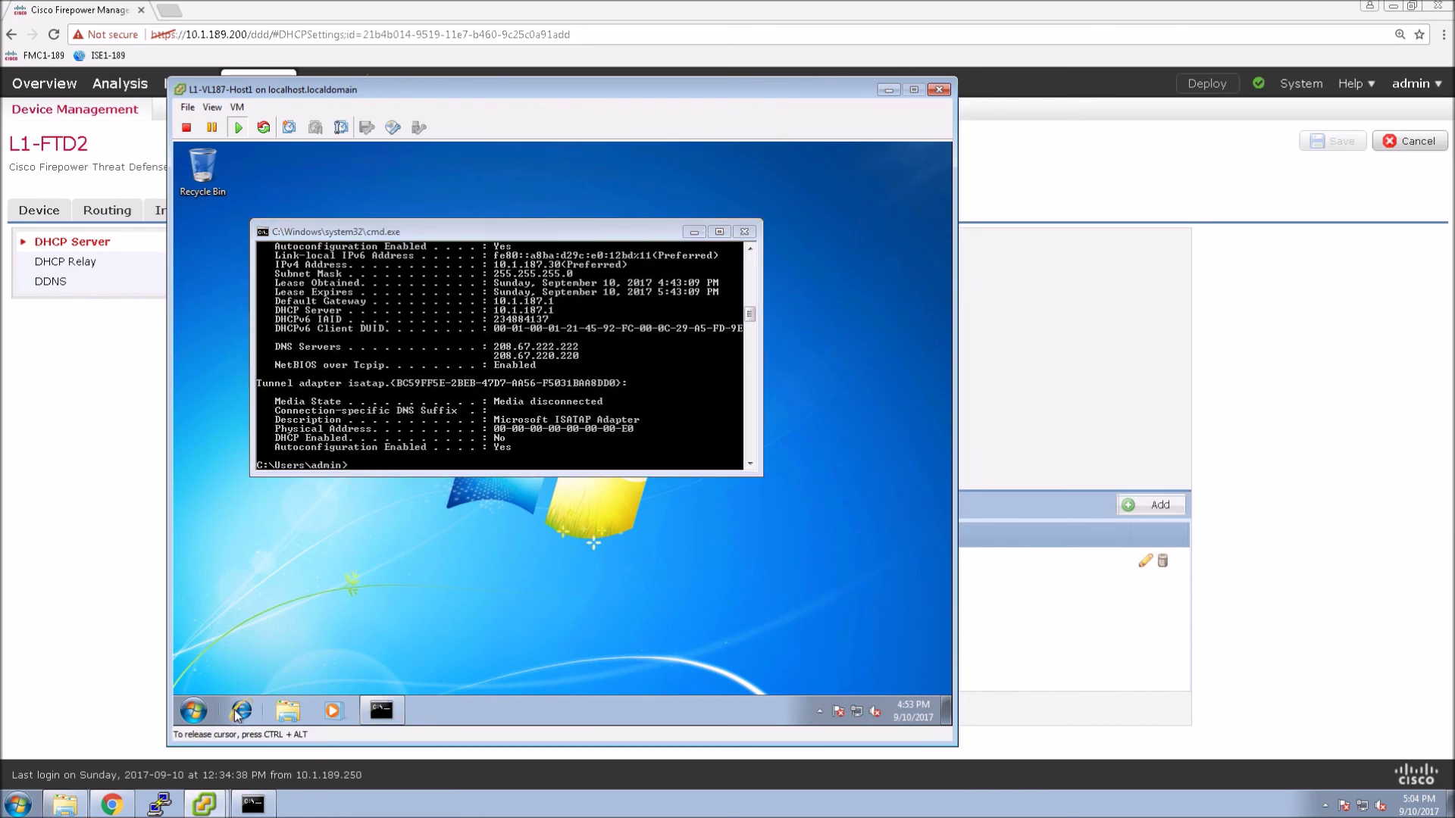